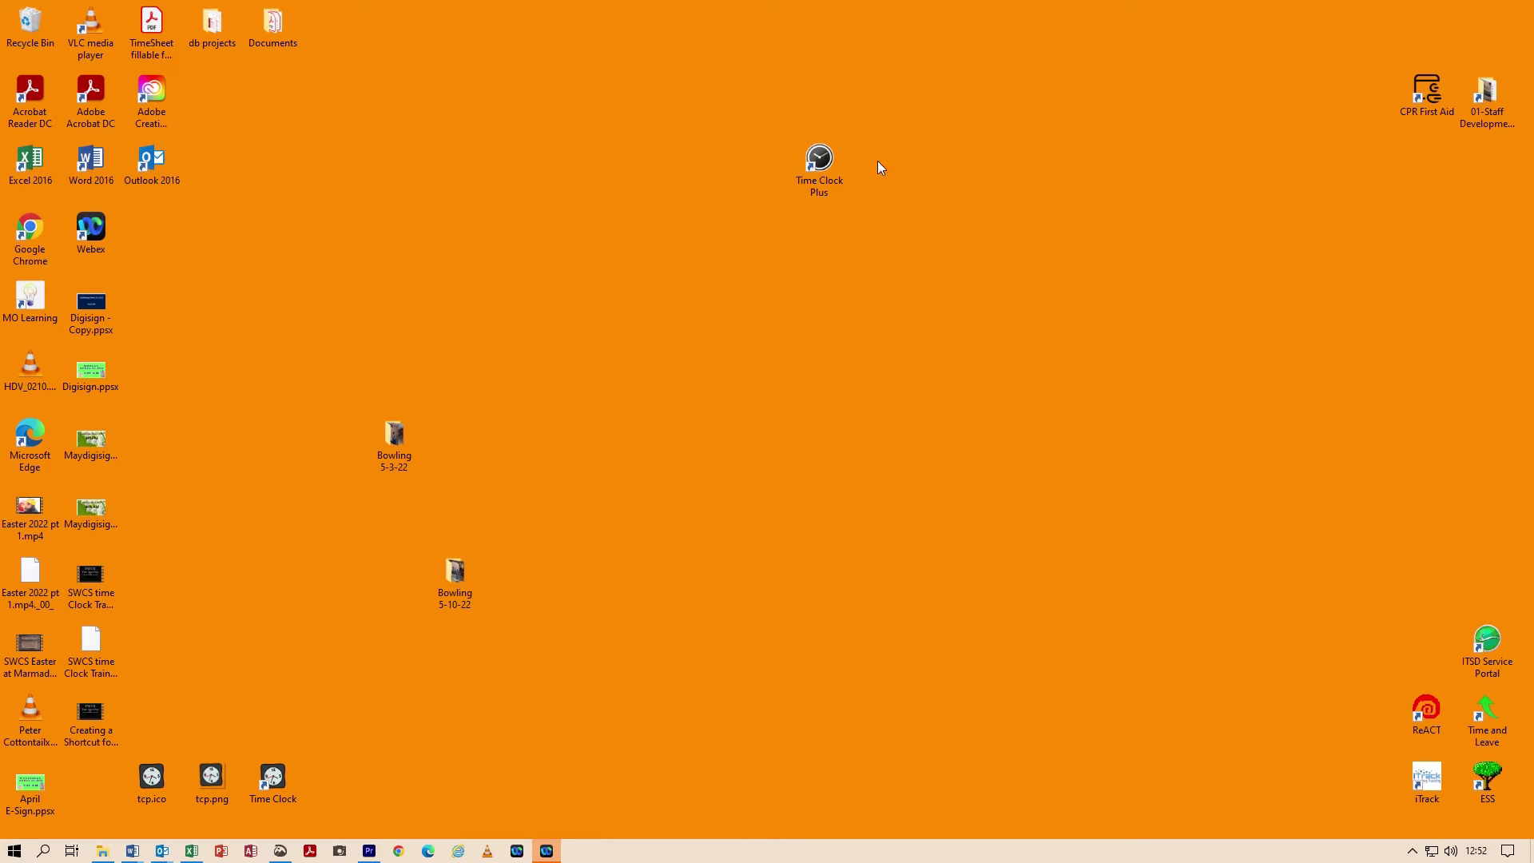
Step: Launch Time Clock Plus from the desktop and sign in to the TimeClockPlus Employee site
{"action": "double_click", "coordinate": [822, 182]}
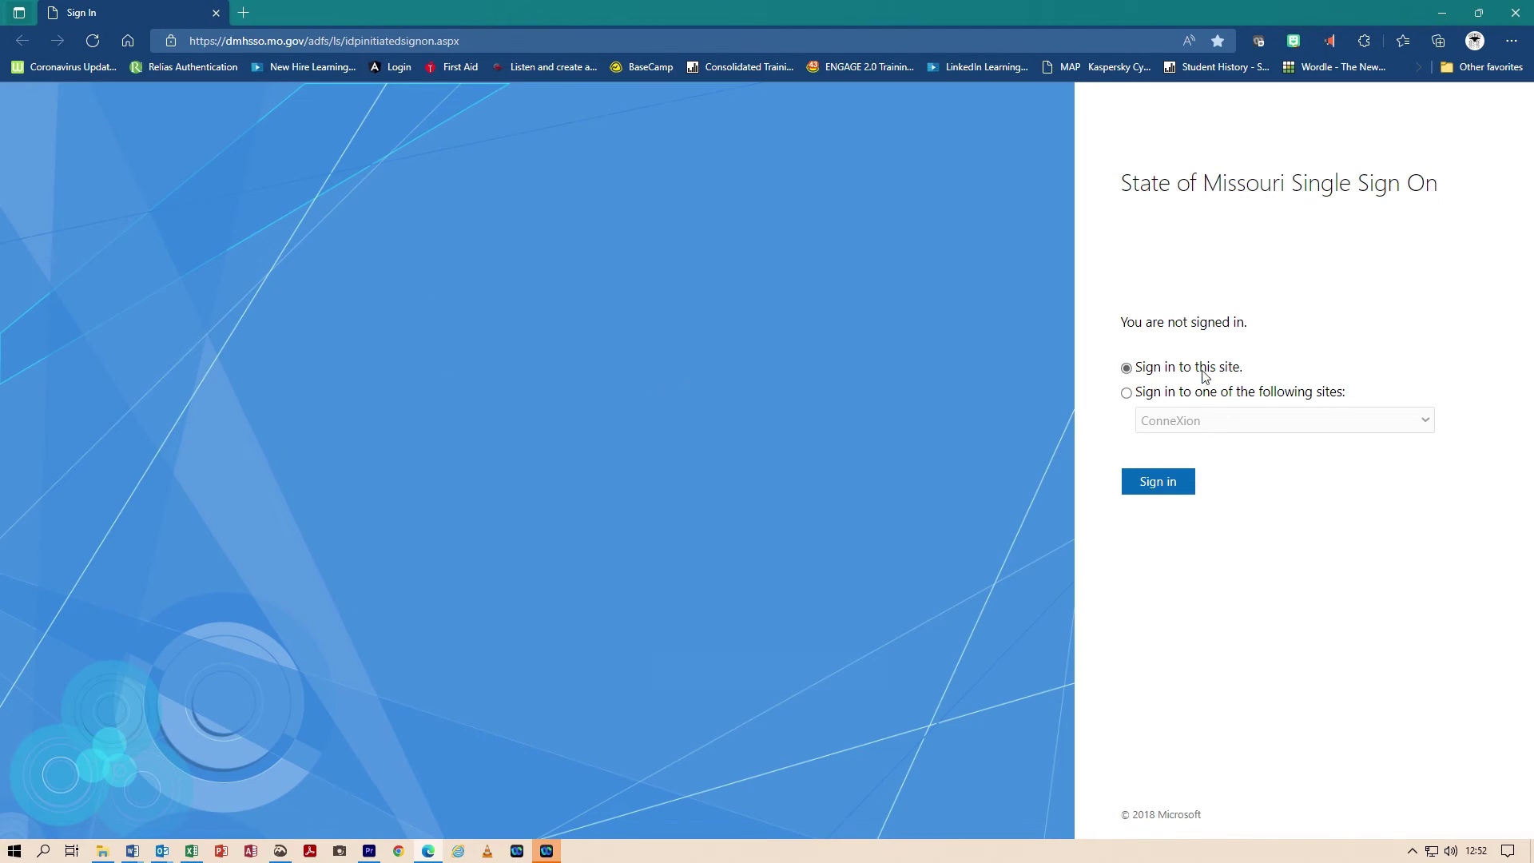
{"action": "left_click", "coordinate": [1128, 392]}
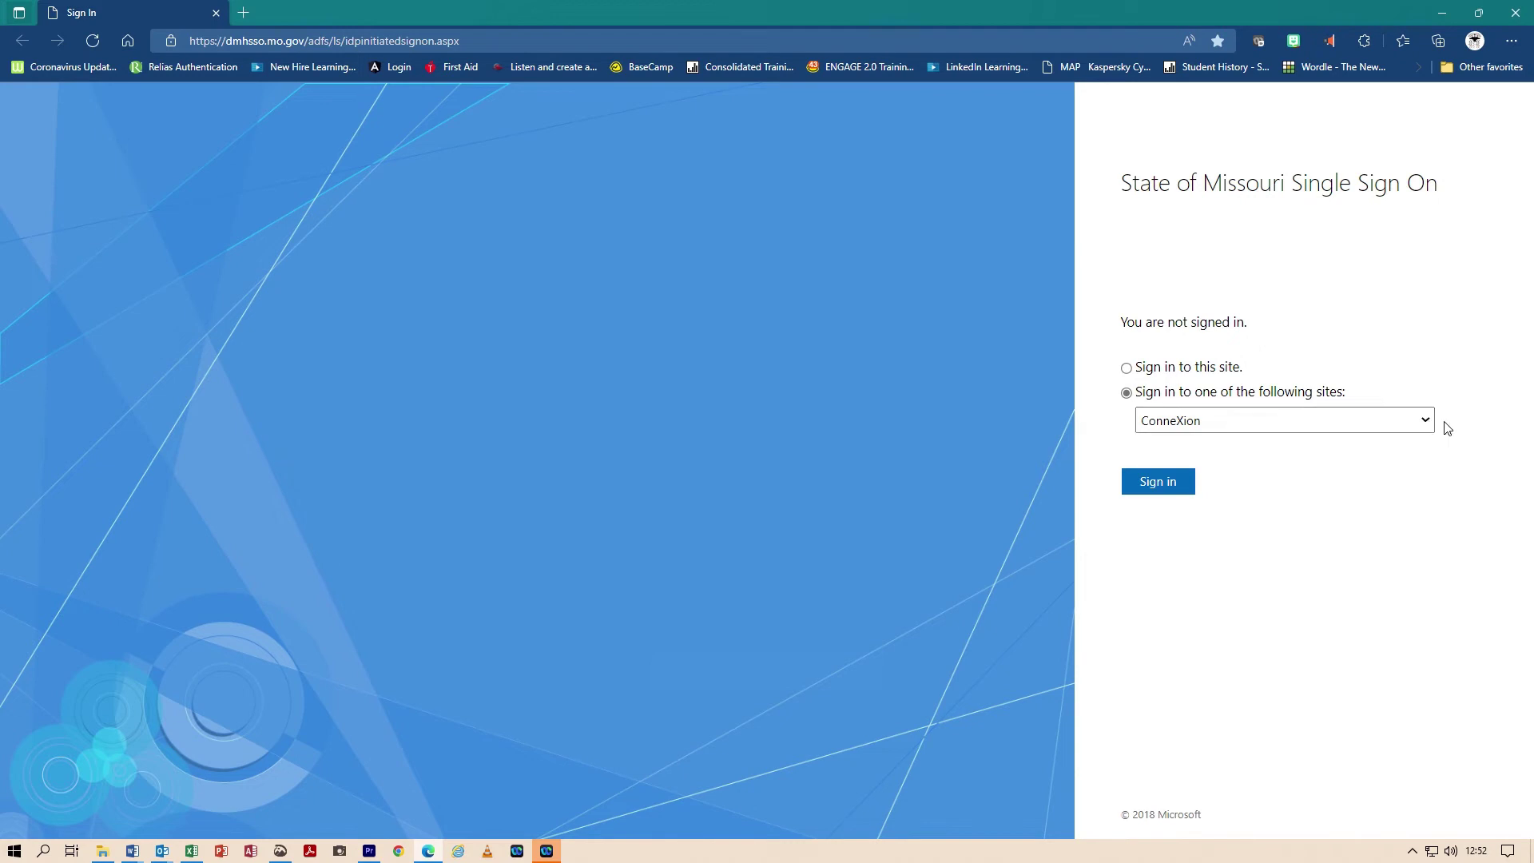
{"action": "left_click", "coordinate": [1320, 423]}
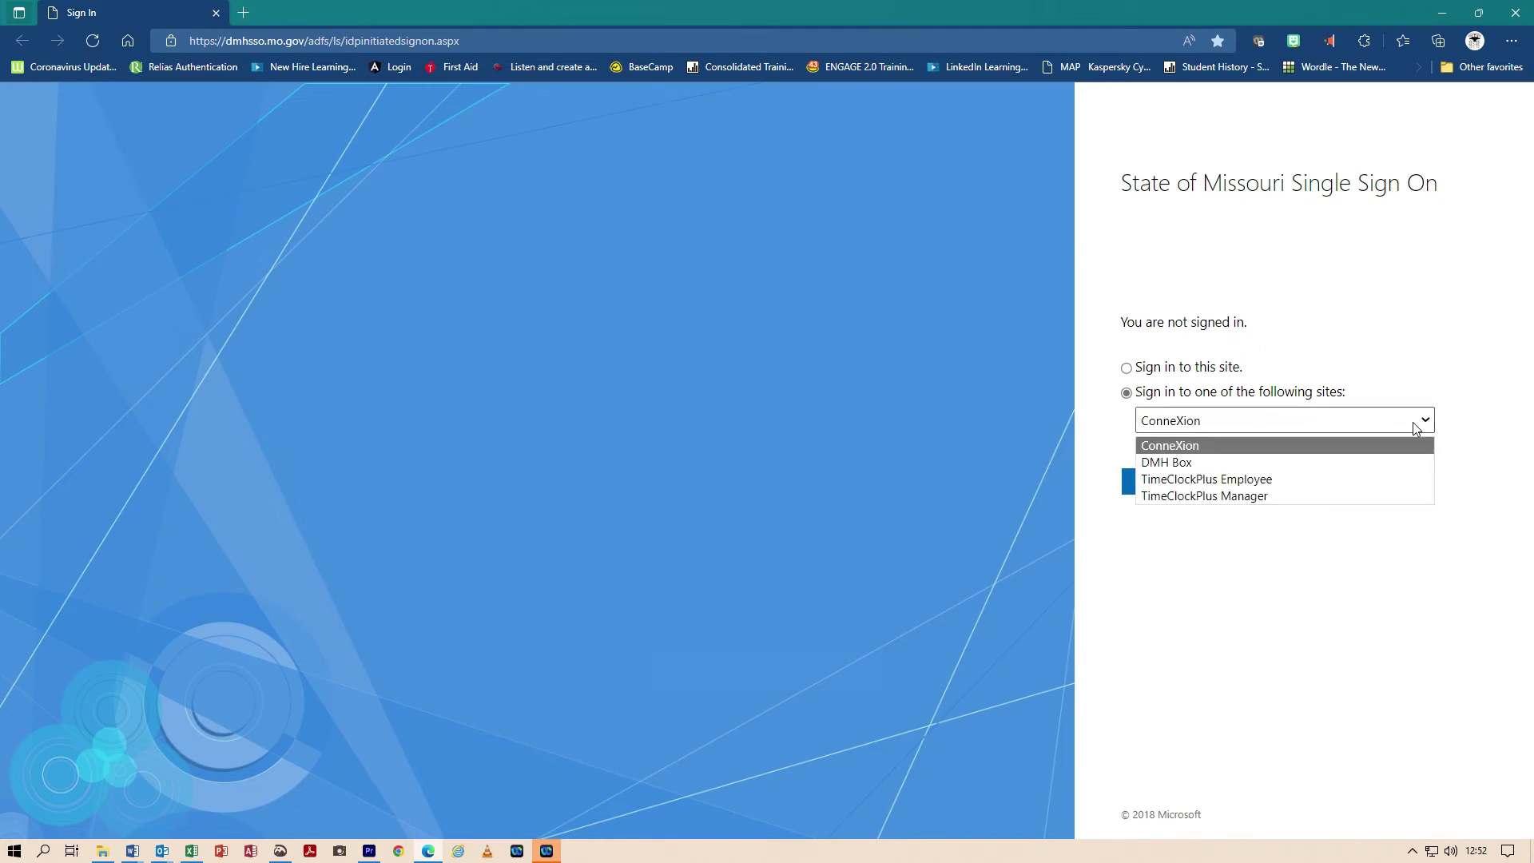
{"action": "left_click", "coordinate": [1298, 479]}
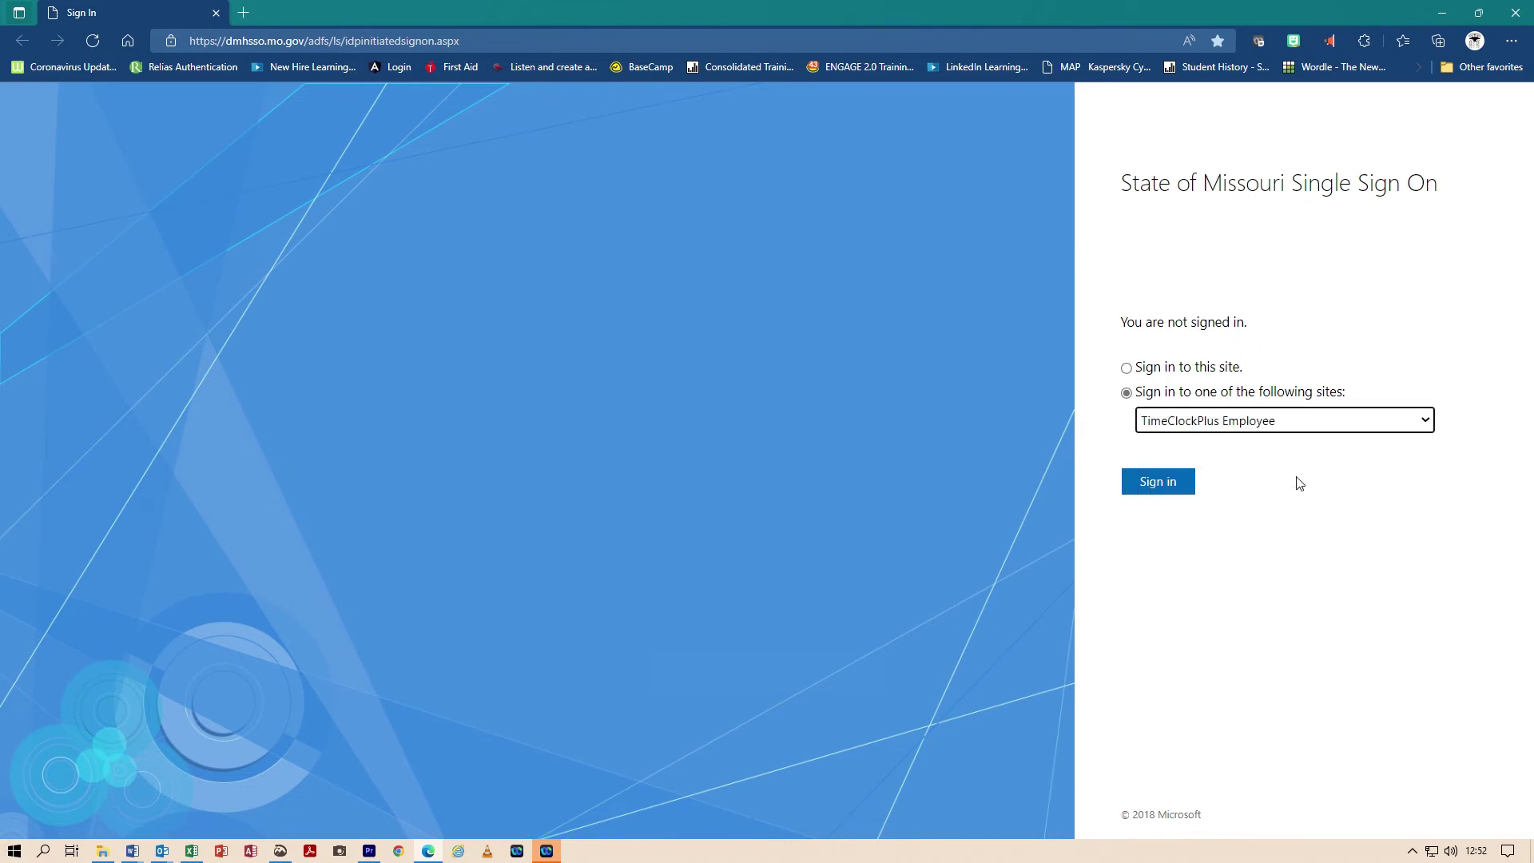
{"action": "left_click", "coordinate": [1160, 483]}
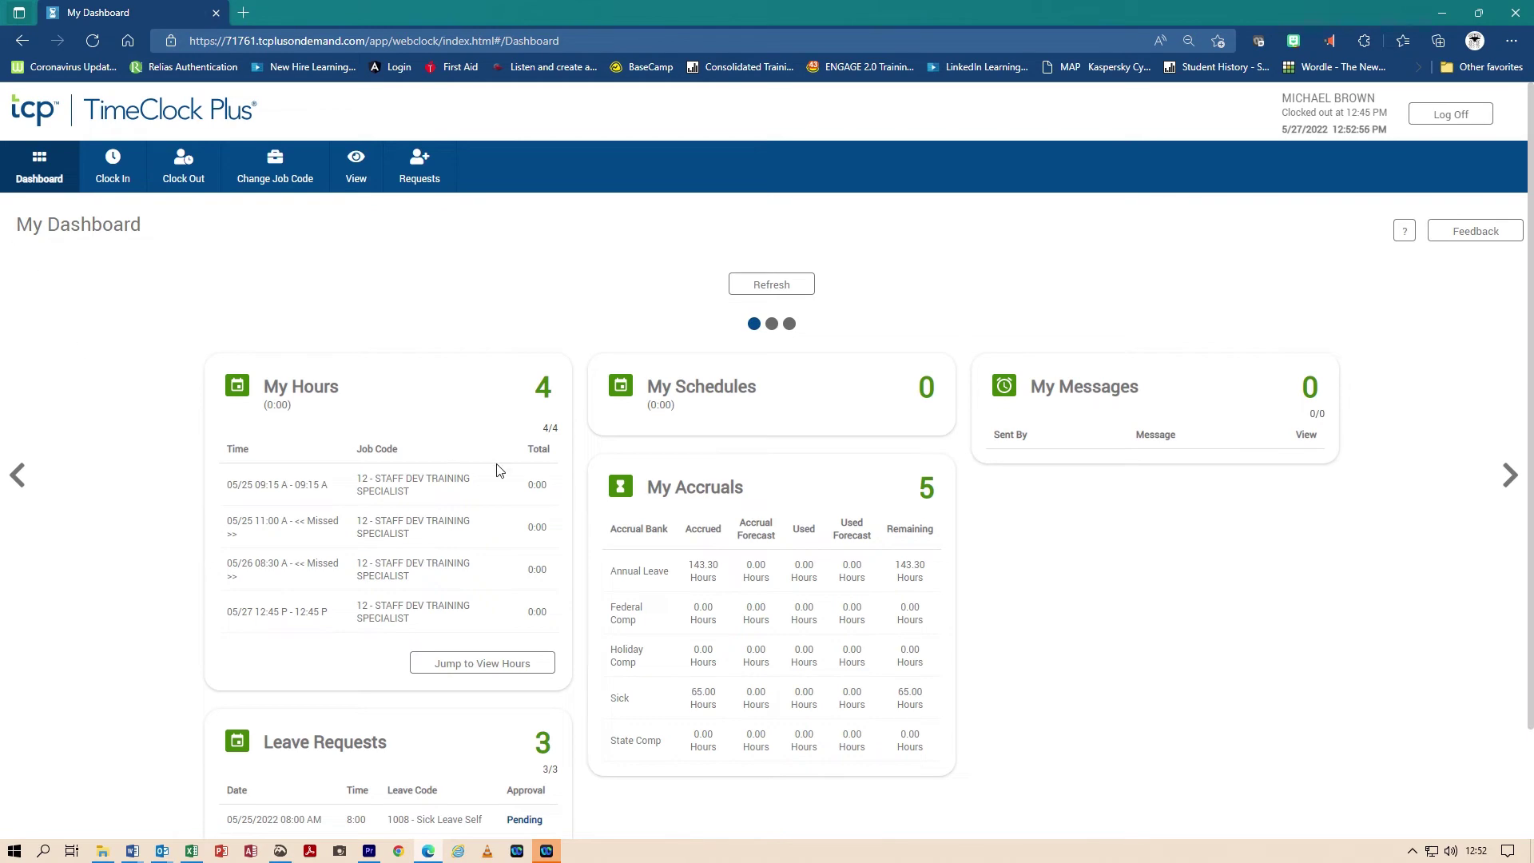
Step: Look over the dashboard, clock in for the shift and dismiss the confirmation dialog
{"action": "scroll", "coordinate": [496, 470], "scroll_direction": "down", "scroll_amount": 2}
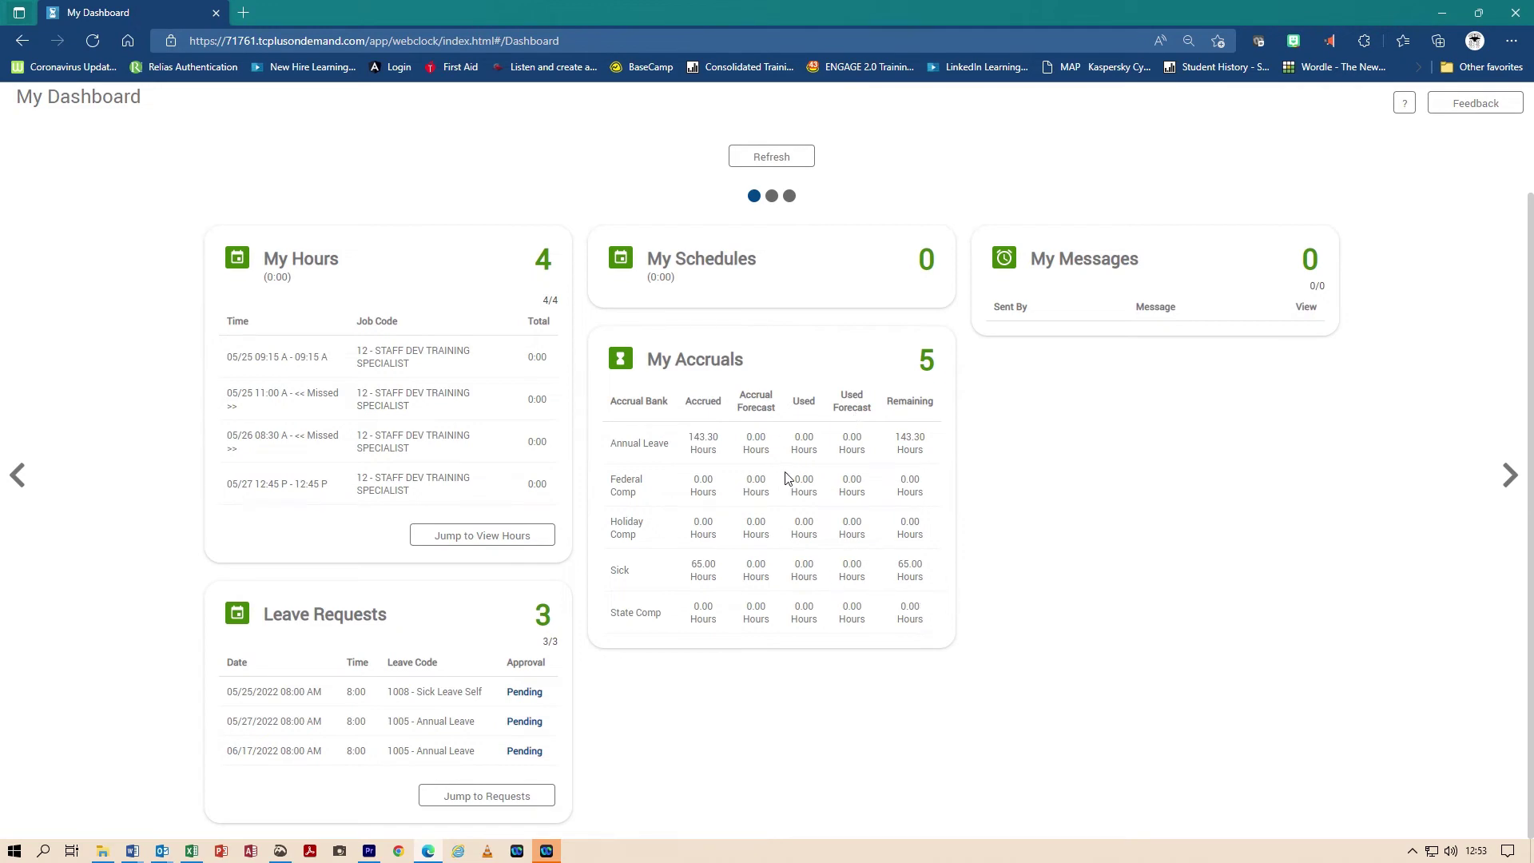
{"action": "scroll", "coordinate": [811, 441], "scroll_direction": "up", "scroll_amount": 2}
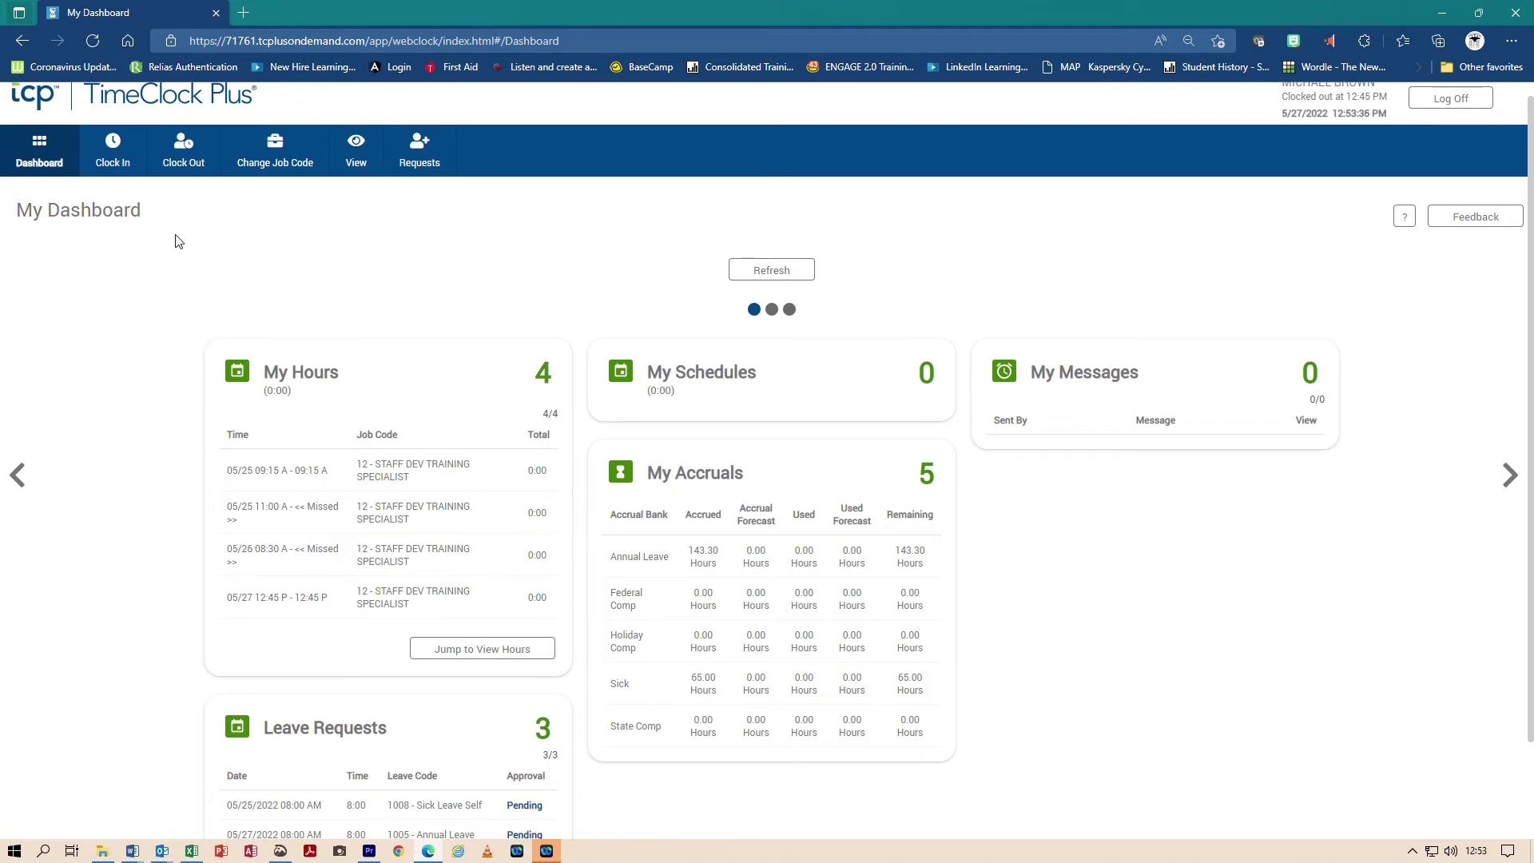
{"action": "left_click", "coordinate": [116, 159]}
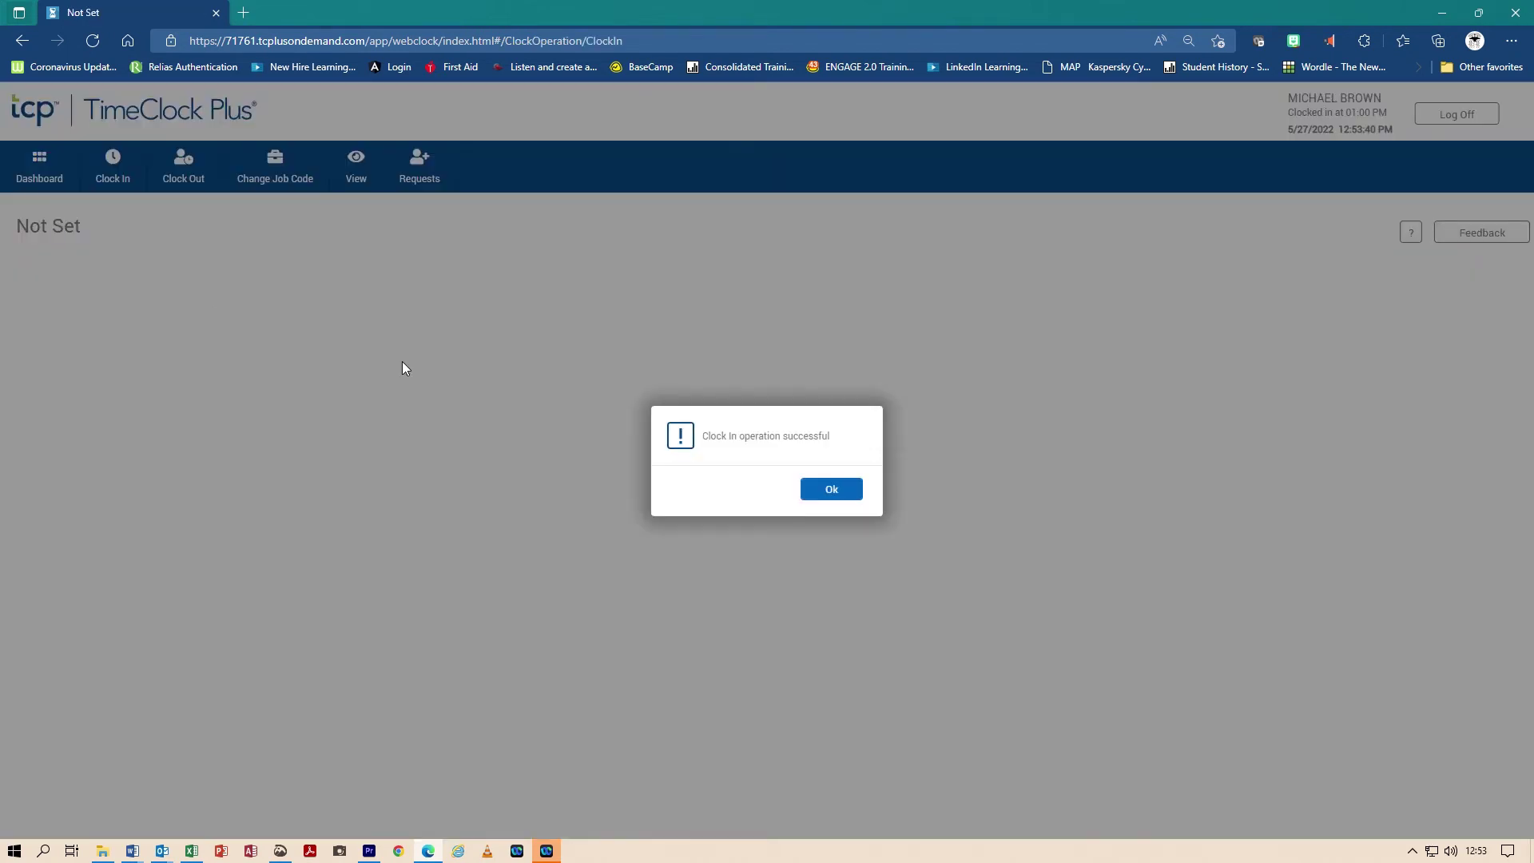
{"action": "left_click", "coordinate": [831, 490]}
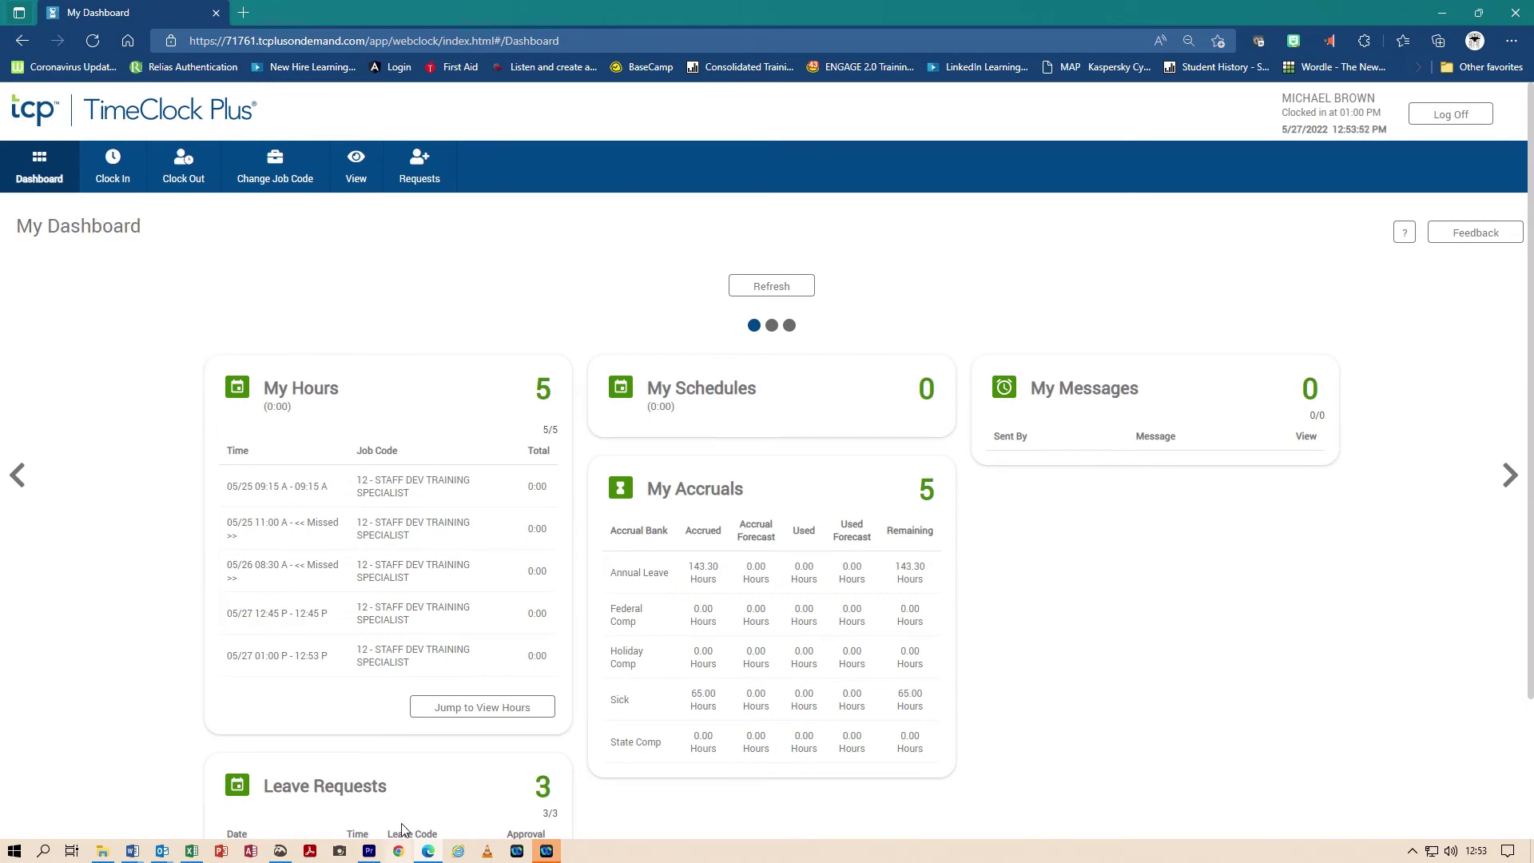
Step: Close the browser, relaunch Time Clock Plus and sign in again to the TimeClockPlus Employee site
{"action": "scroll", "coordinate": [390, 611], "scroll_direction": "down", "scroll_amount": 1}
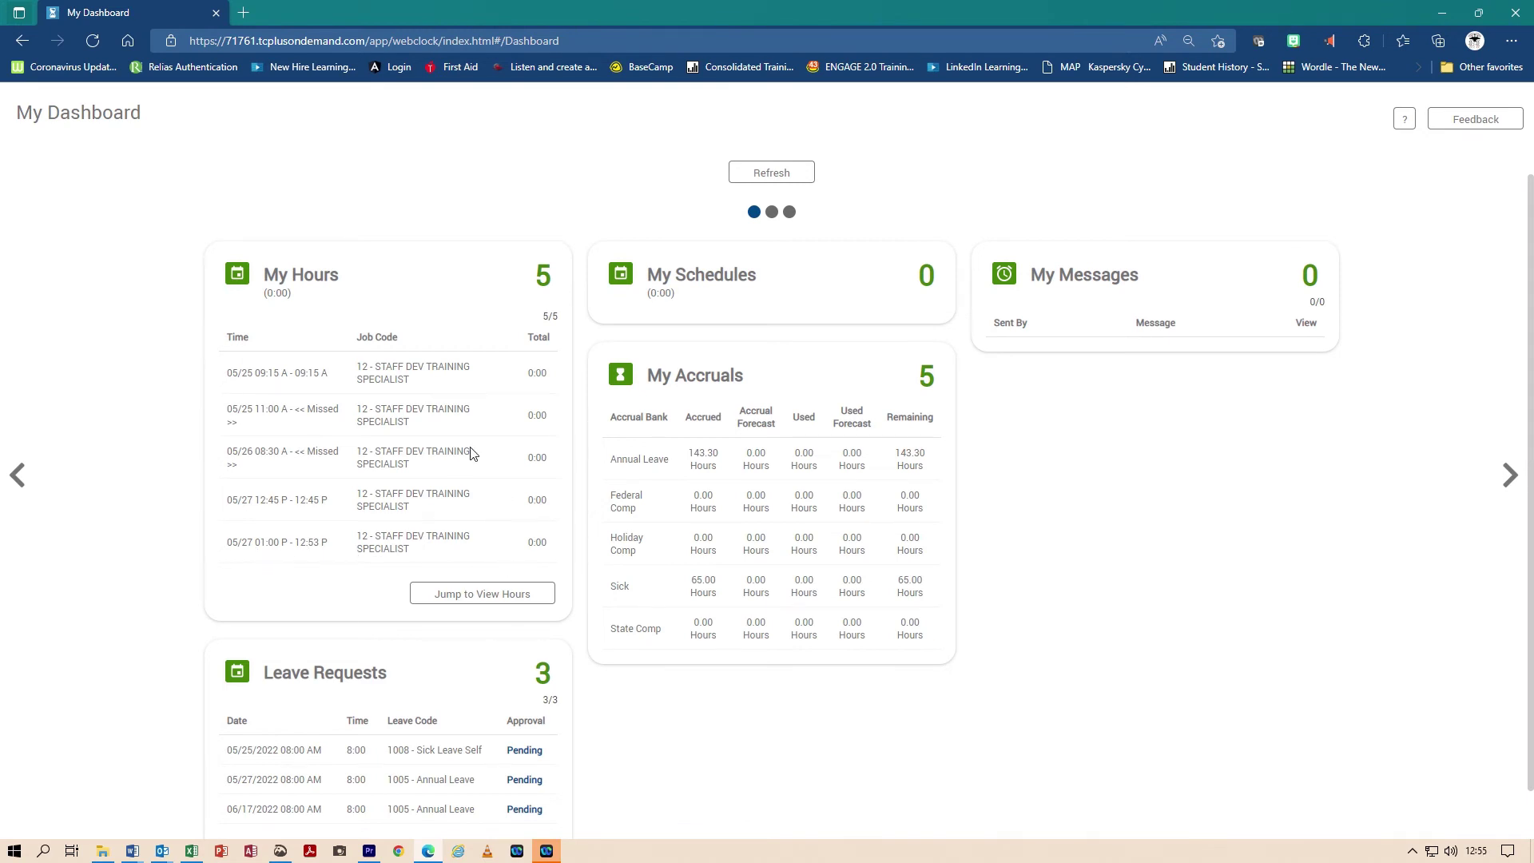
{"action": "scroll", "coordinate": [463, 461], "scroll_direction": "up", "scroll_amount": 1}
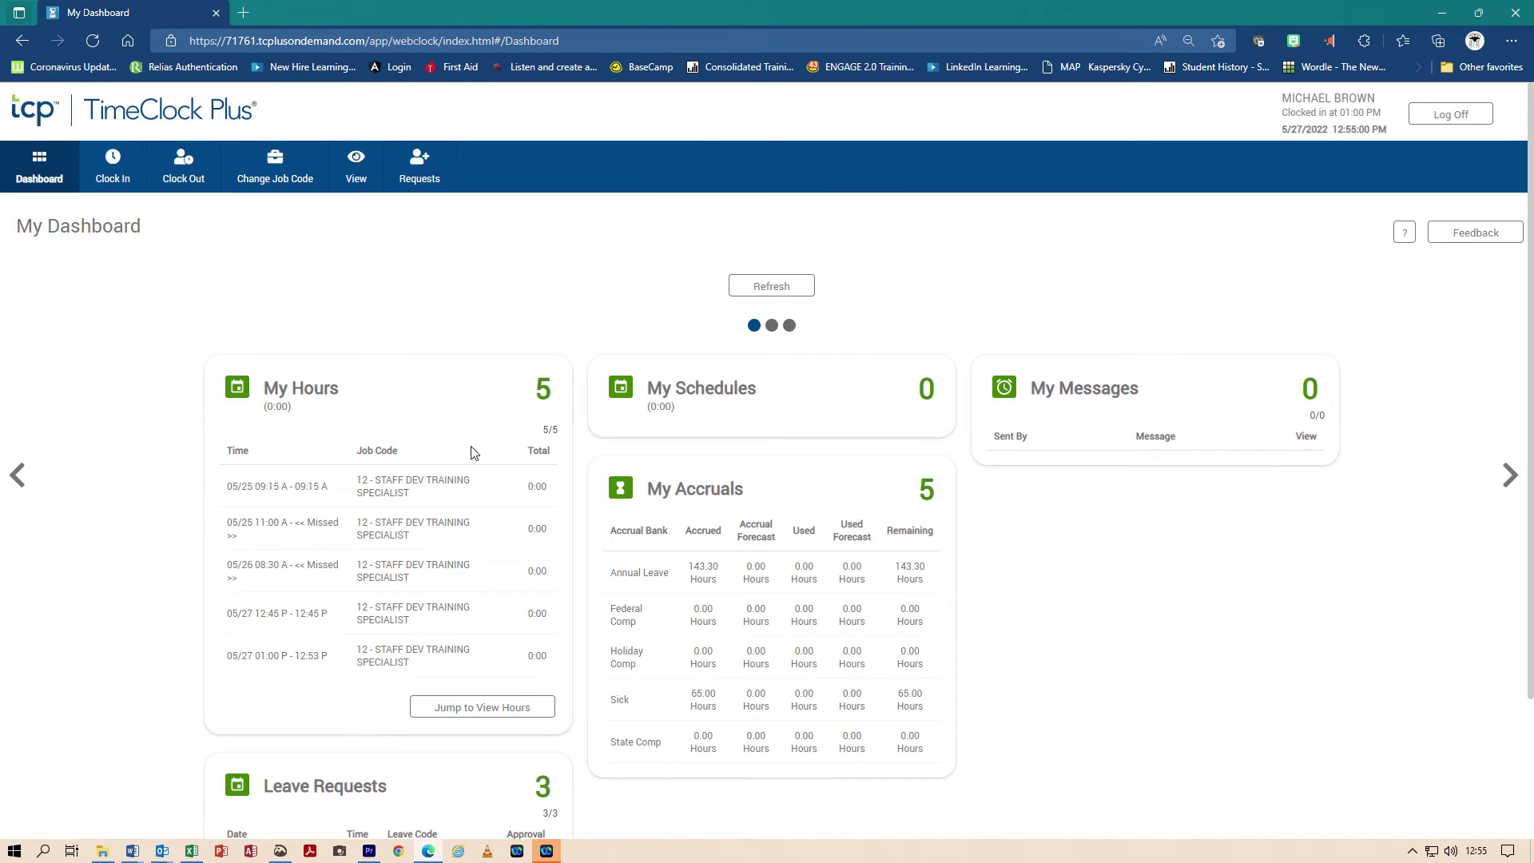
{"action": "left_click", "coordinate": [1516, 12]}
{"action": "double_click", "coordinate": [822, 190]}
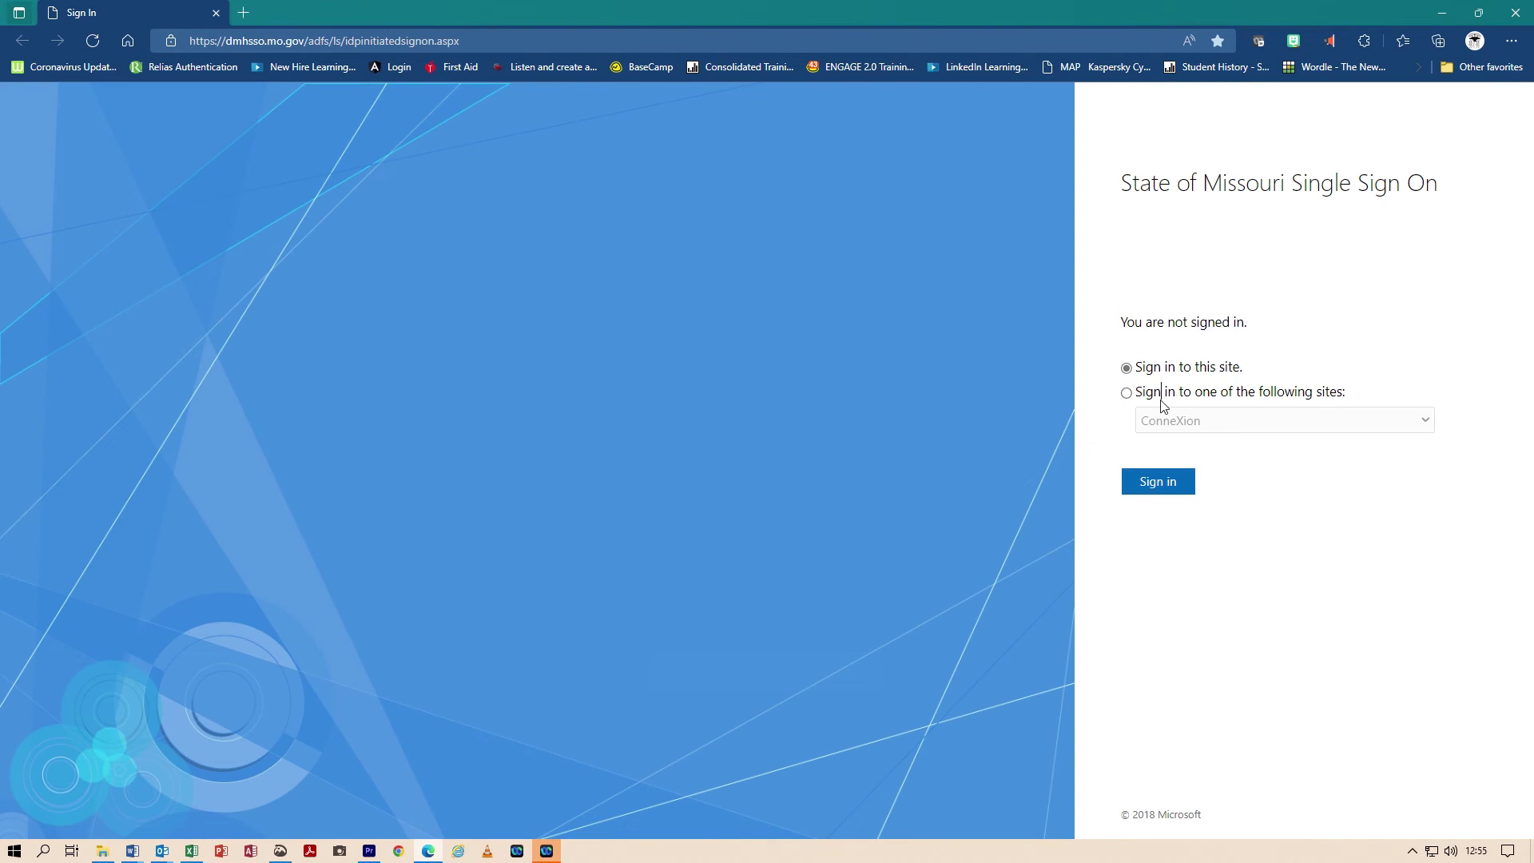
{"action": "left_click", "coordinate": [1126, 393]}
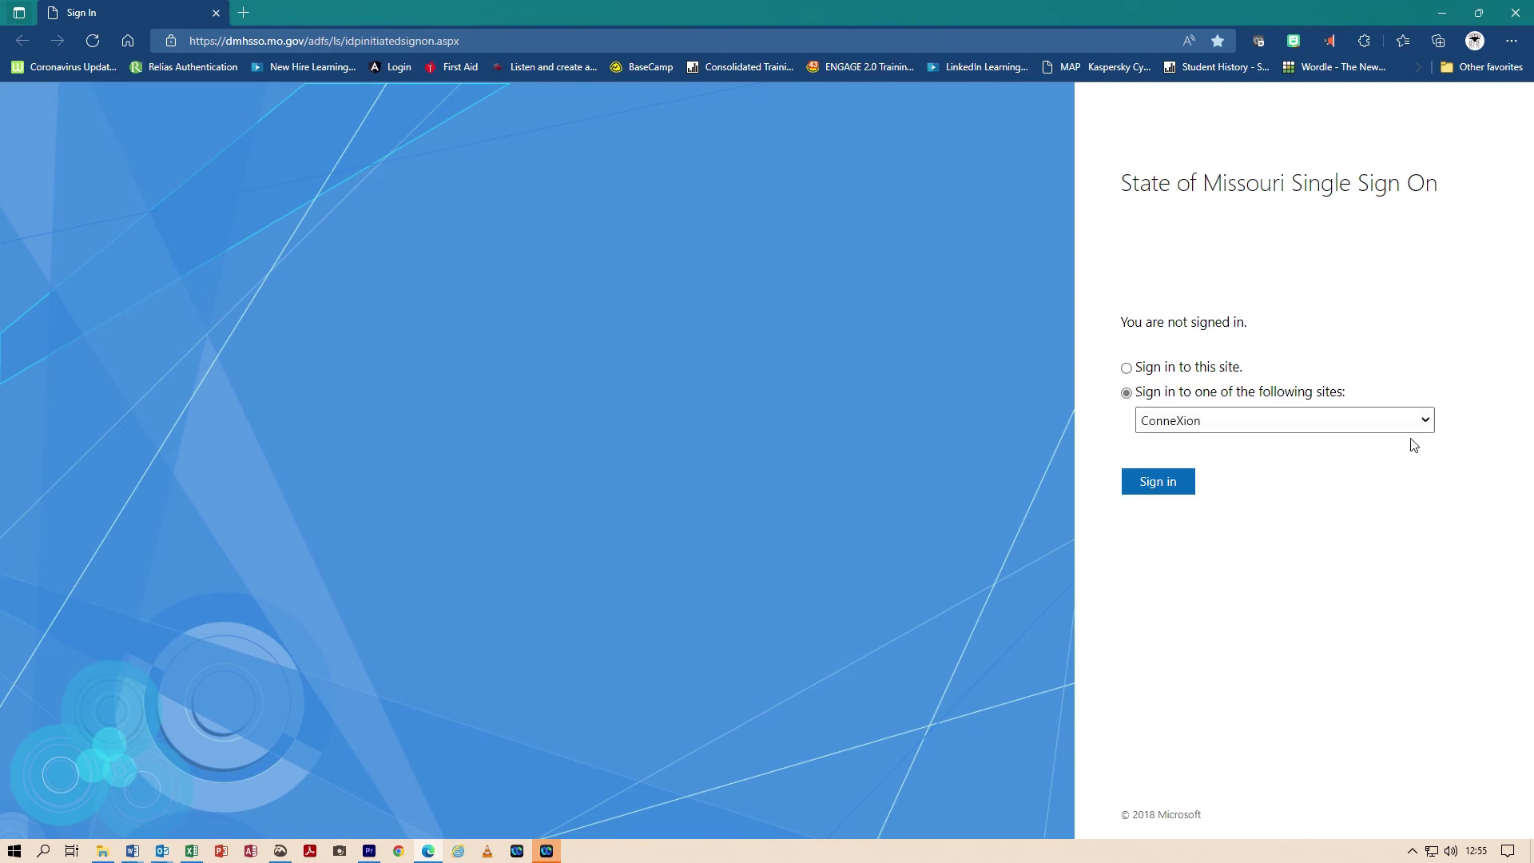
{"action": "left_click", "coordinate": [1235, 418]}
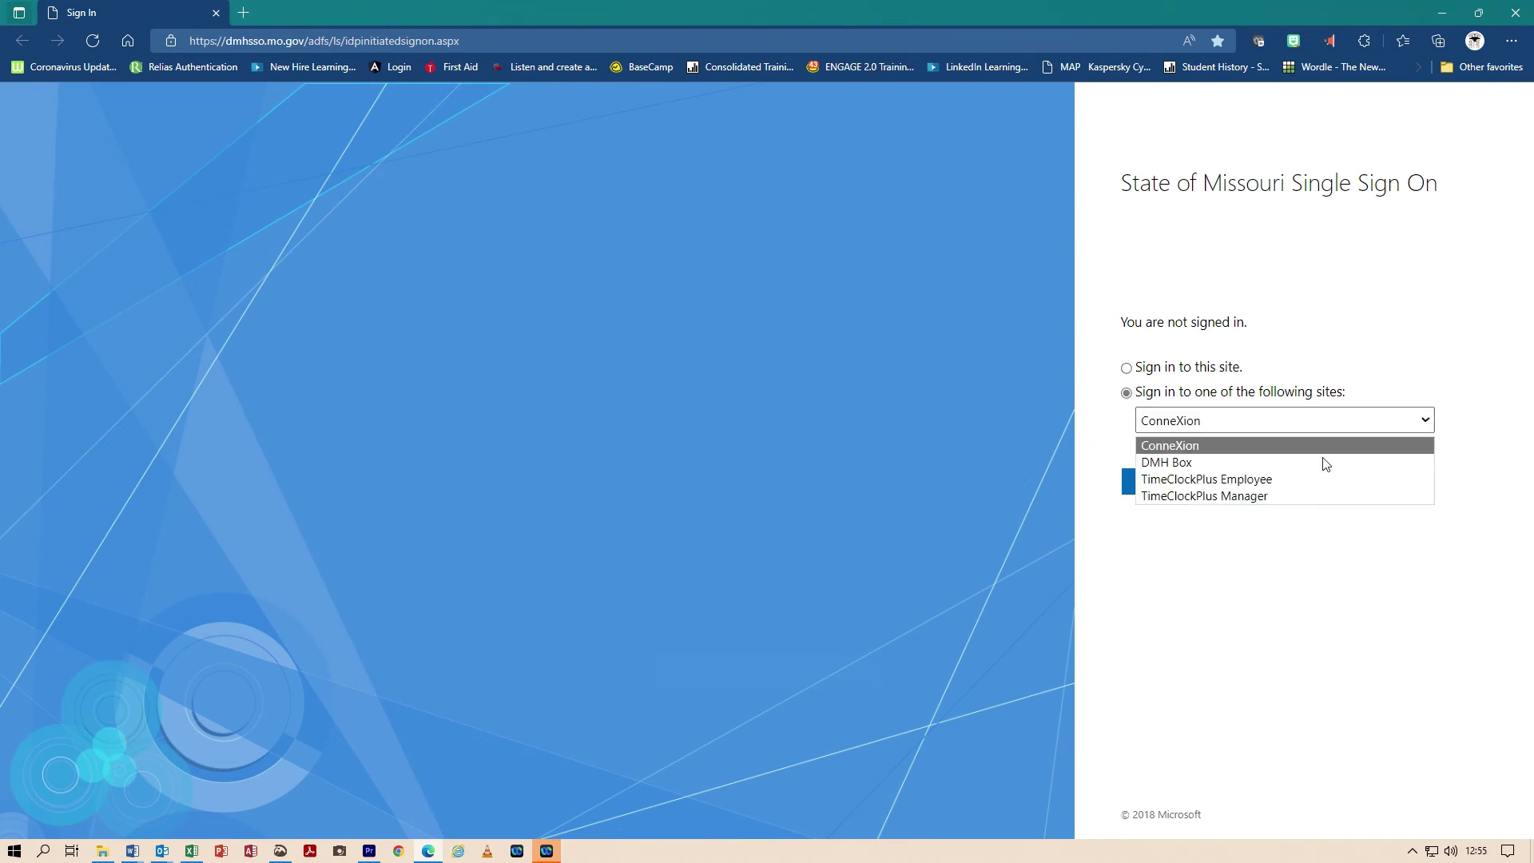
{"action": "left_click", "coordinate": [1267, 498]}
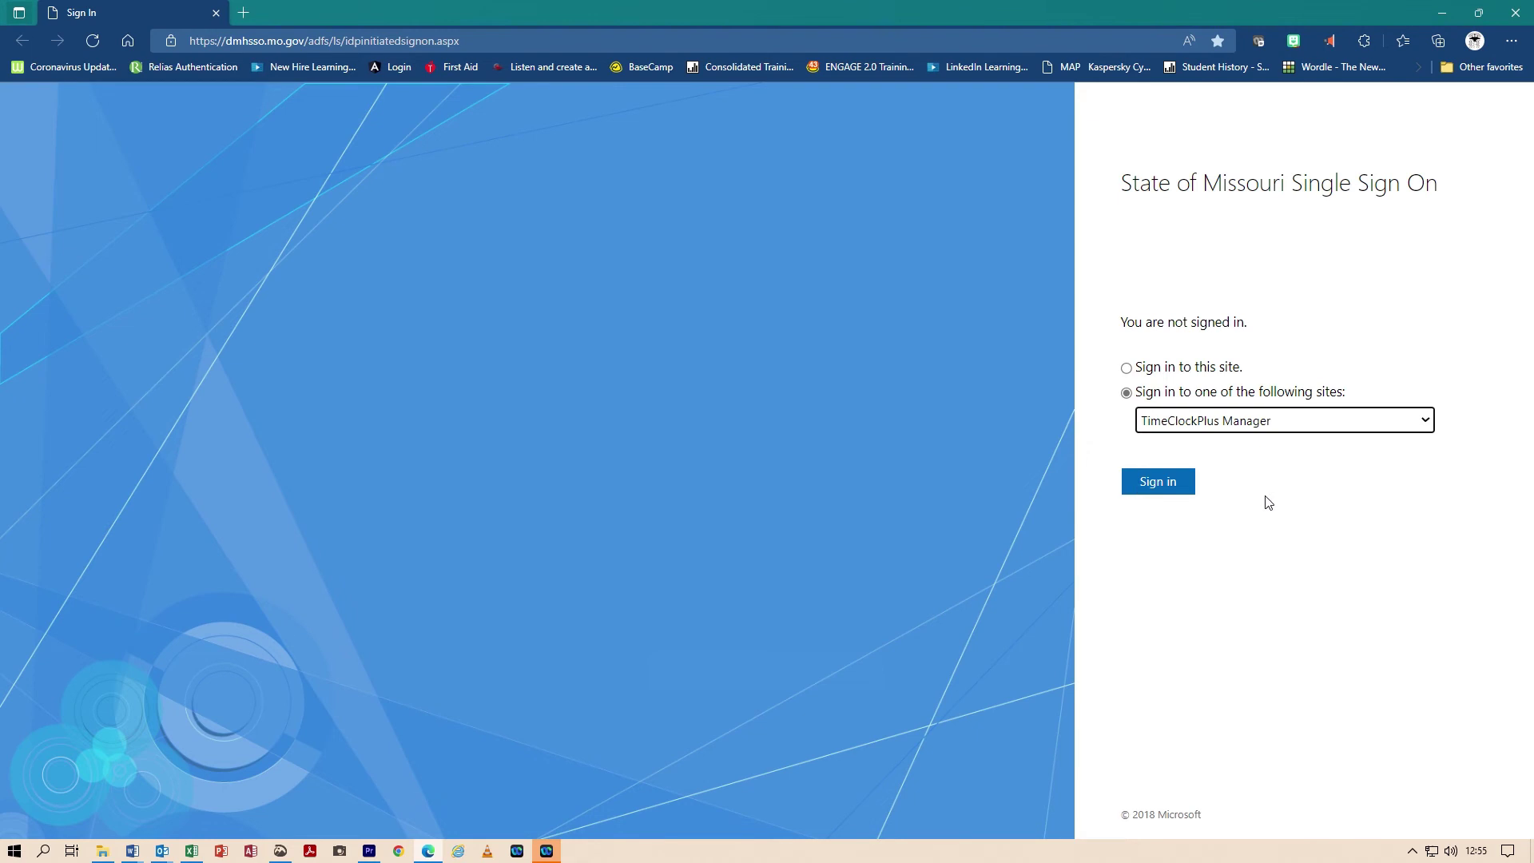
{"action": "left_click", "coordinate": [1165, 485]}
{"action": "left_click", "coordinate": [1239, 422]}
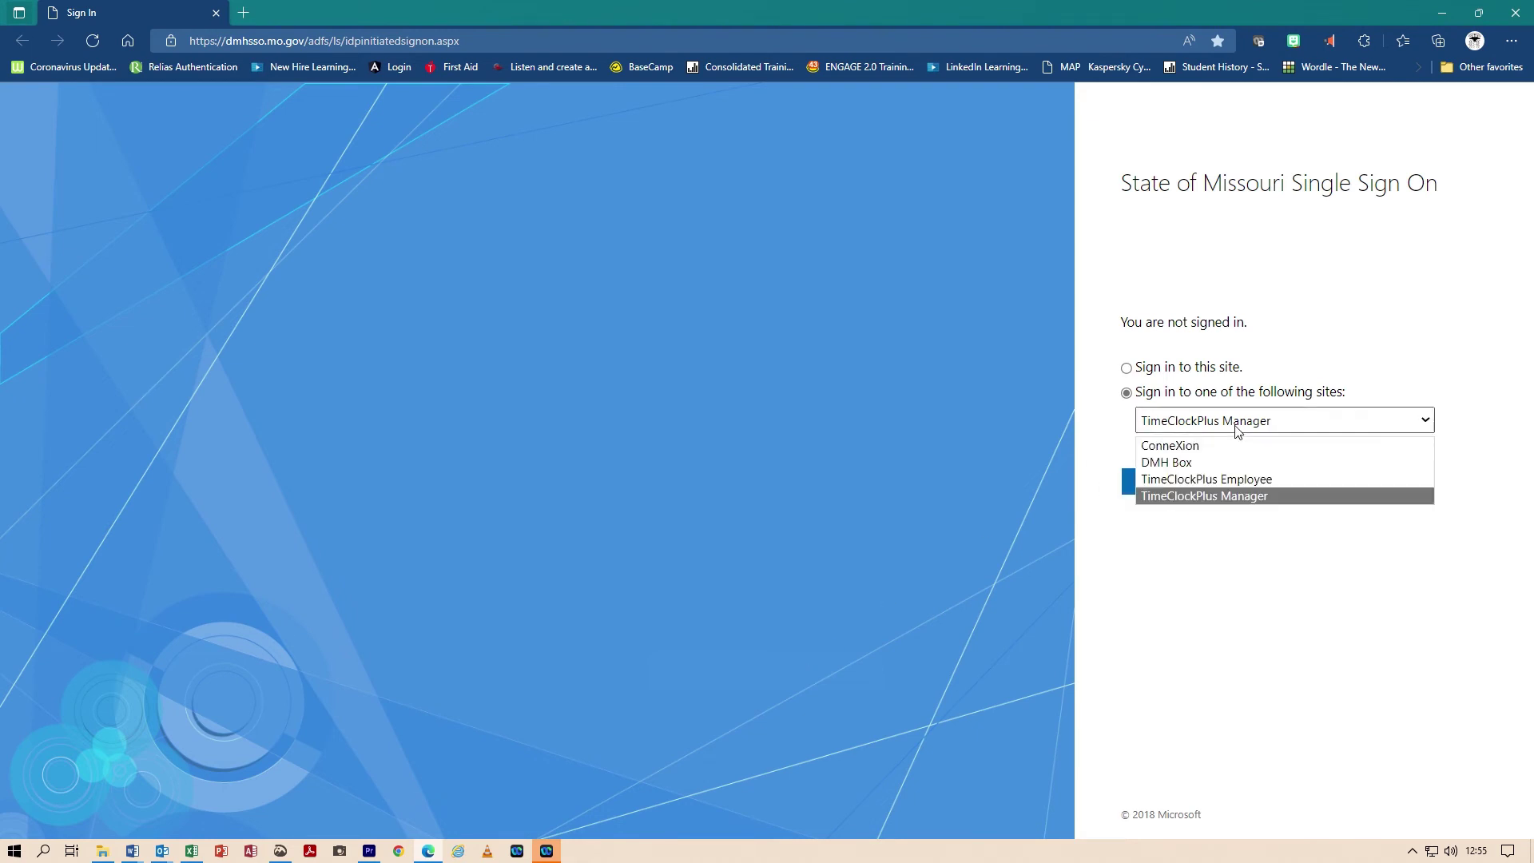
{"action": "left_click", "coordinate": [1225, 480]}
{"action": "left_click", "coordinate": [1158, 483]}
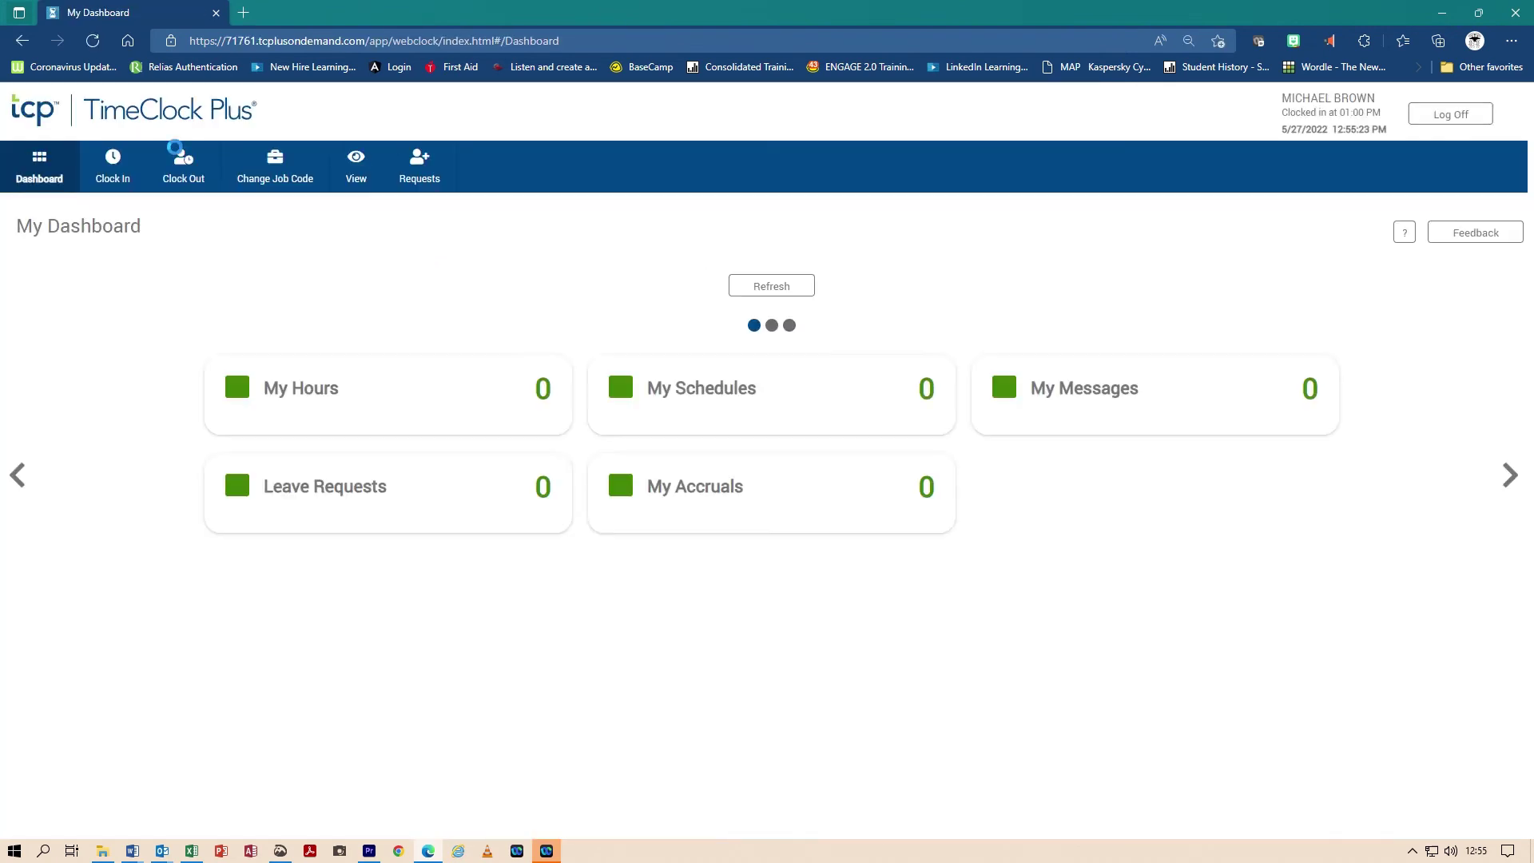
Step: Clock out of the shift and dismiss the confirmation dialog
{"action": "left_click", "coordinate": [188, 175]}
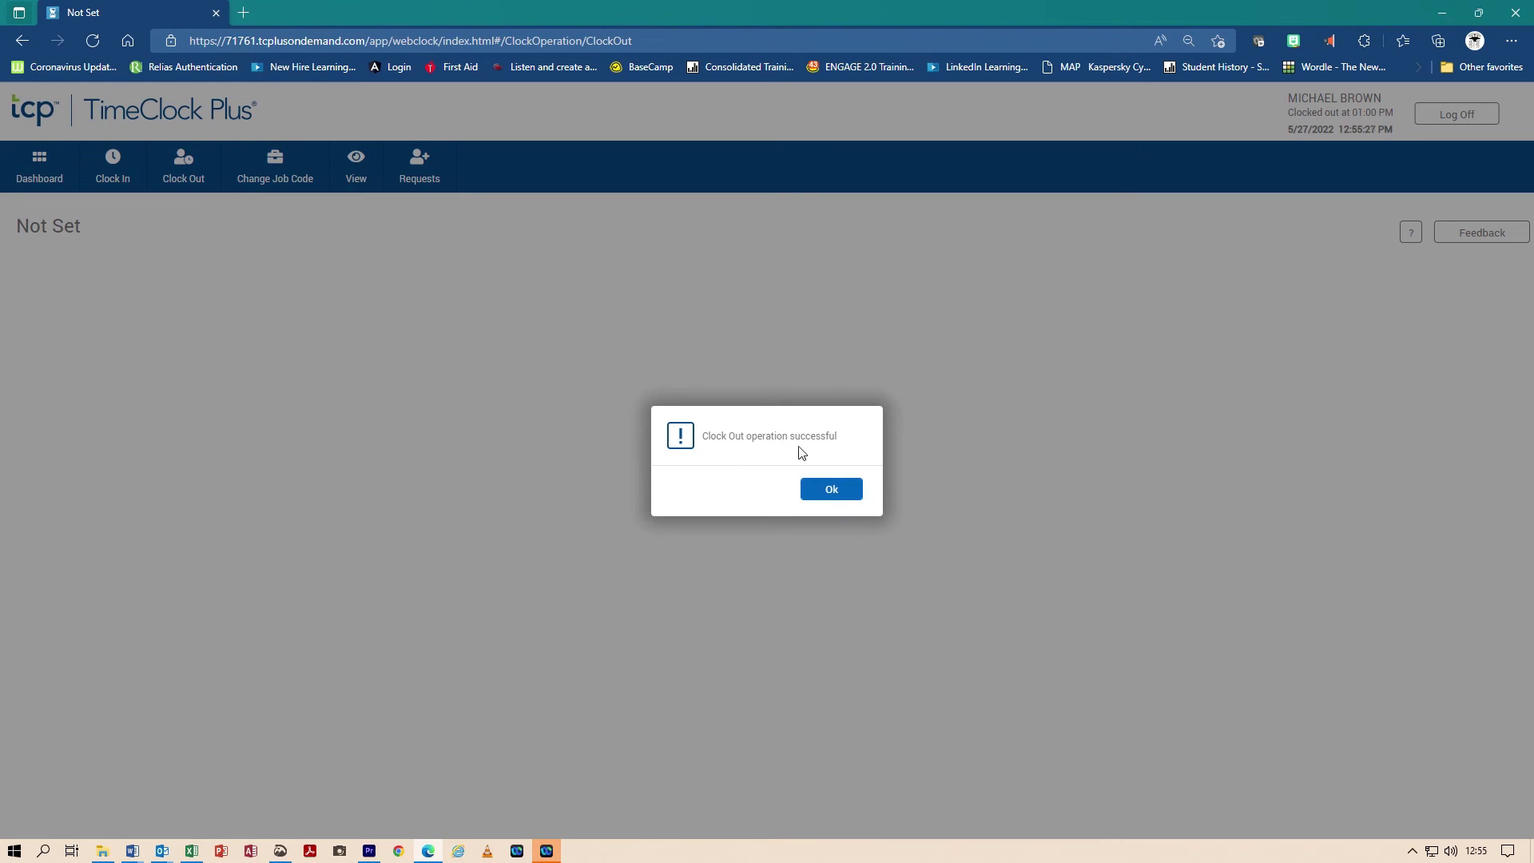
{"action": "left_click", "coordinate": [837, 499]}
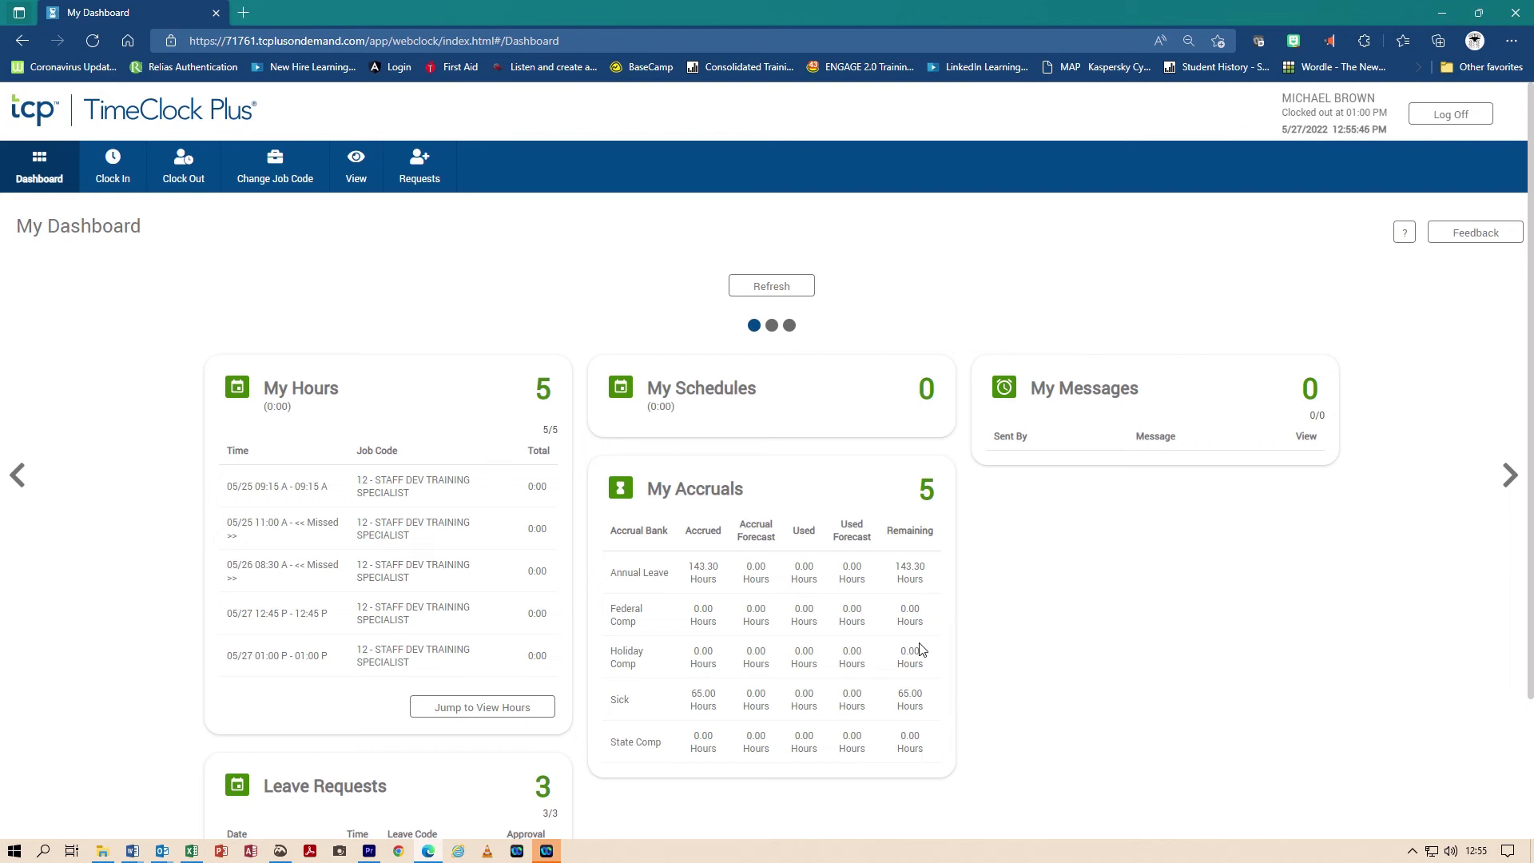
{"action": "left_click", "coordinate": [292, 181]}
{"action": "key", "text": "Return"}
Step: Review the Hours, Schedules, Last Punch, Accruals and Messages views, and open the leave requests calendar
{"action": "left_click", "coordinate": [357, 166]}
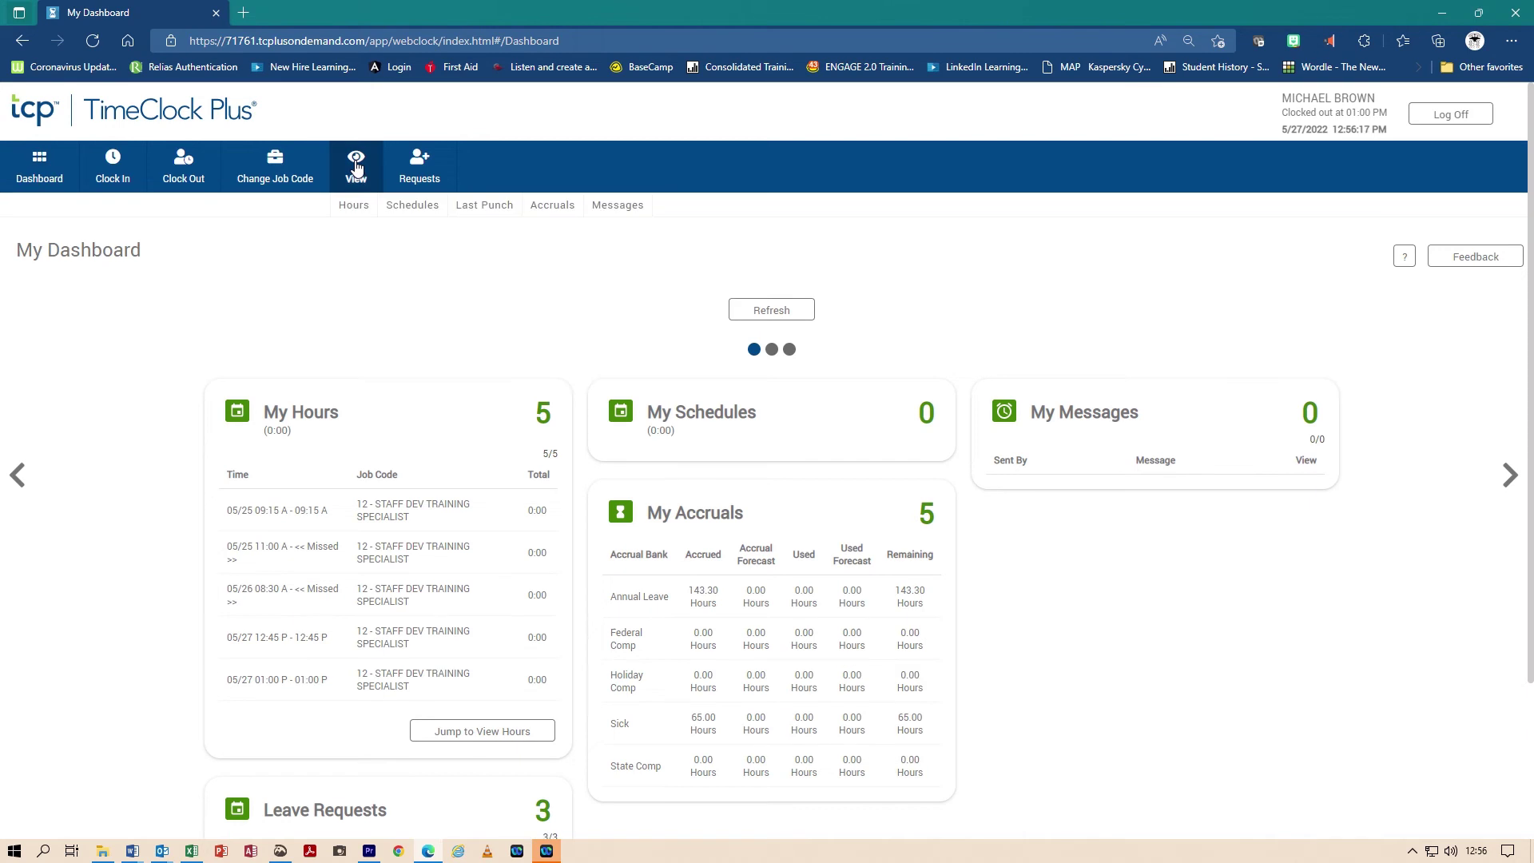
{"action": "left_click", "coordinate": [354, 205]}
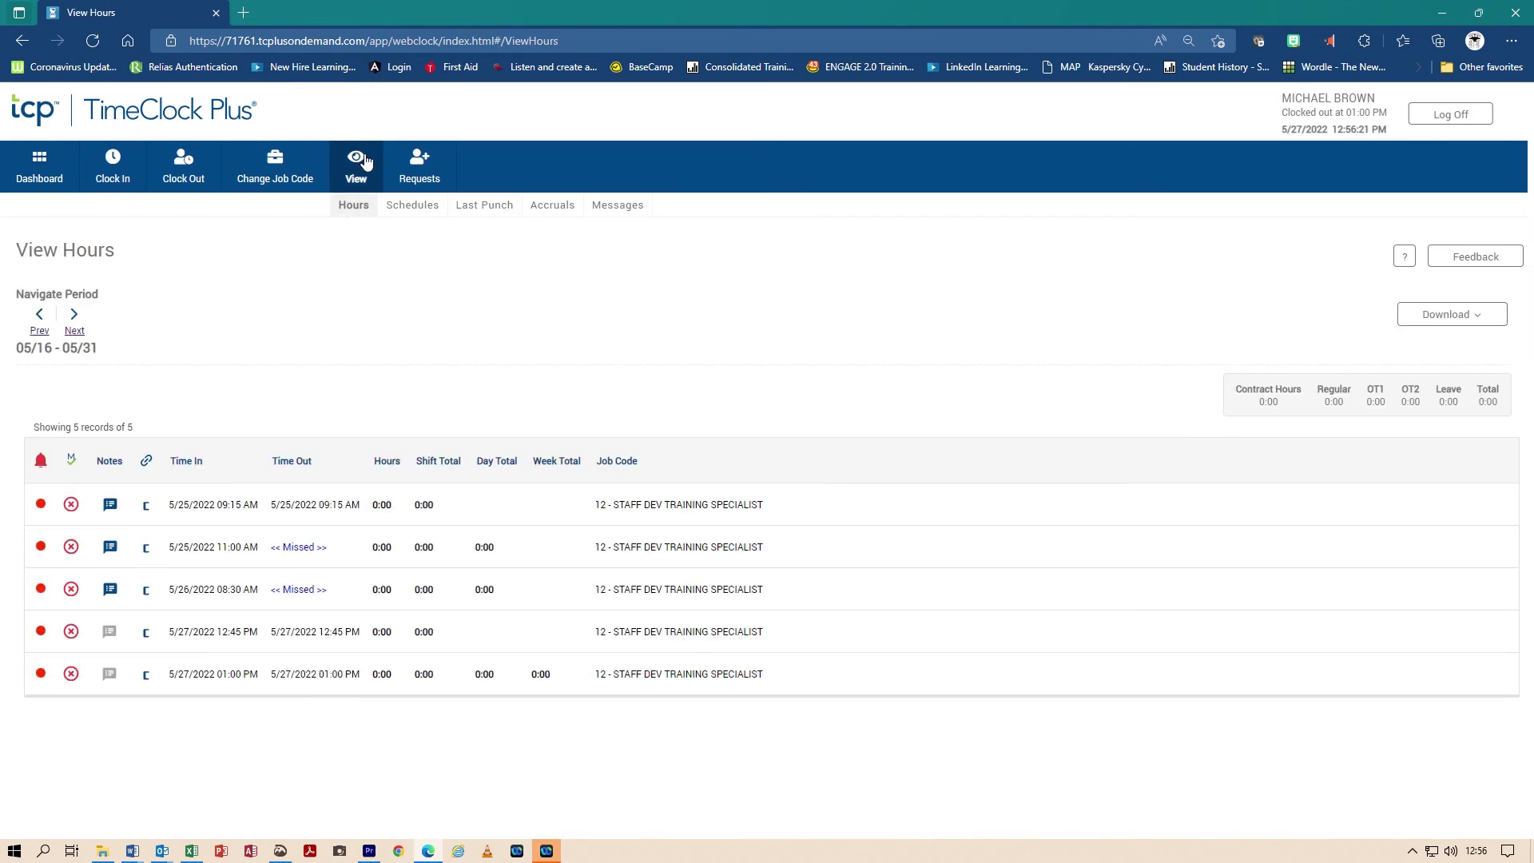
{"action": "left_click", "coordinate": [415, 207]}
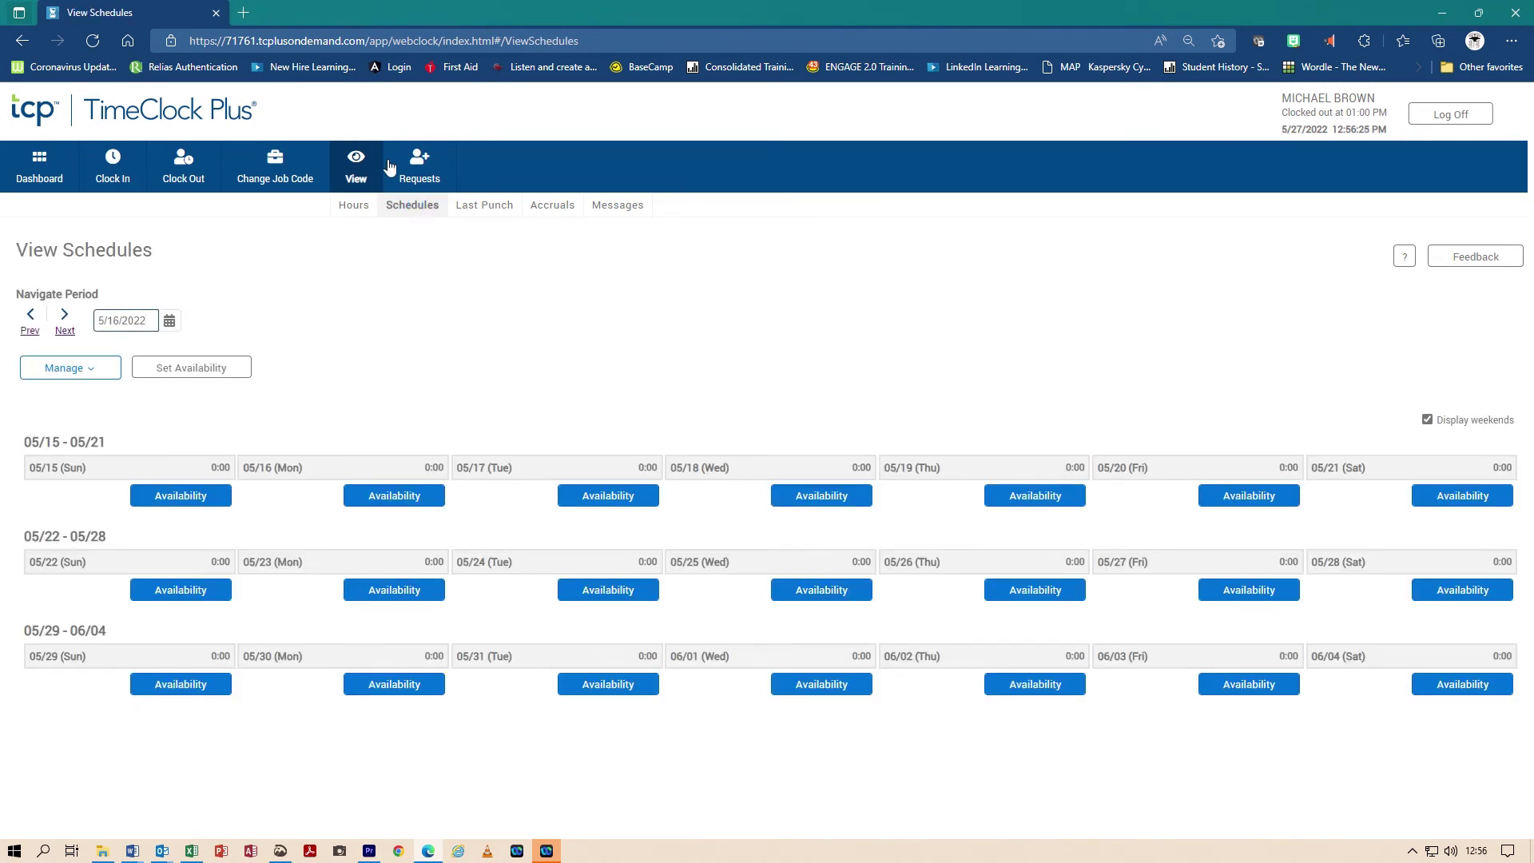
{"action": "left_click", "coordinate": [485, 207]}
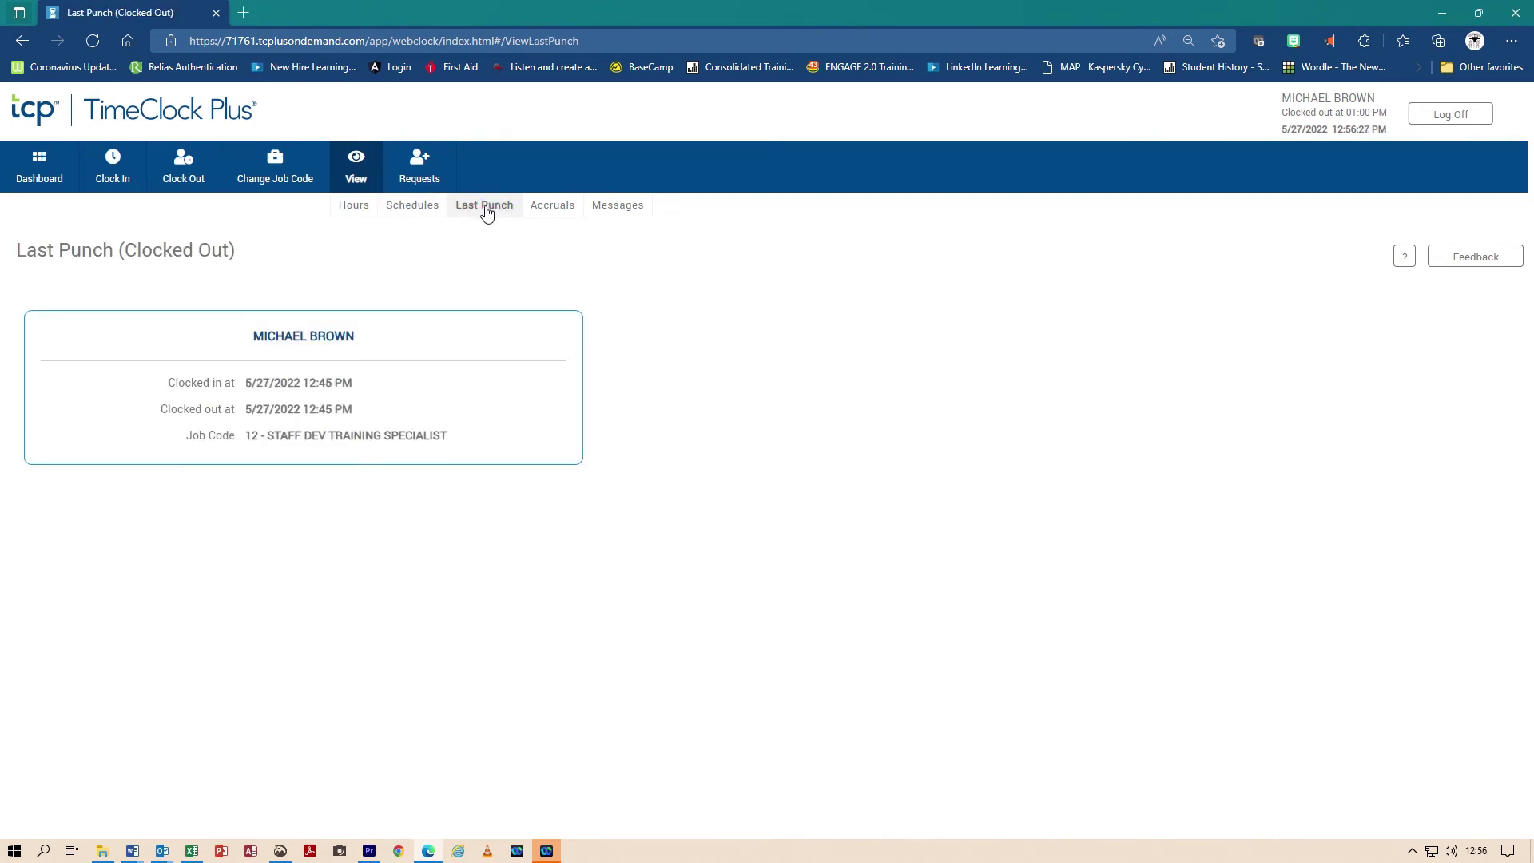
{"action": "left_click", "coordinate": [561, 211]}
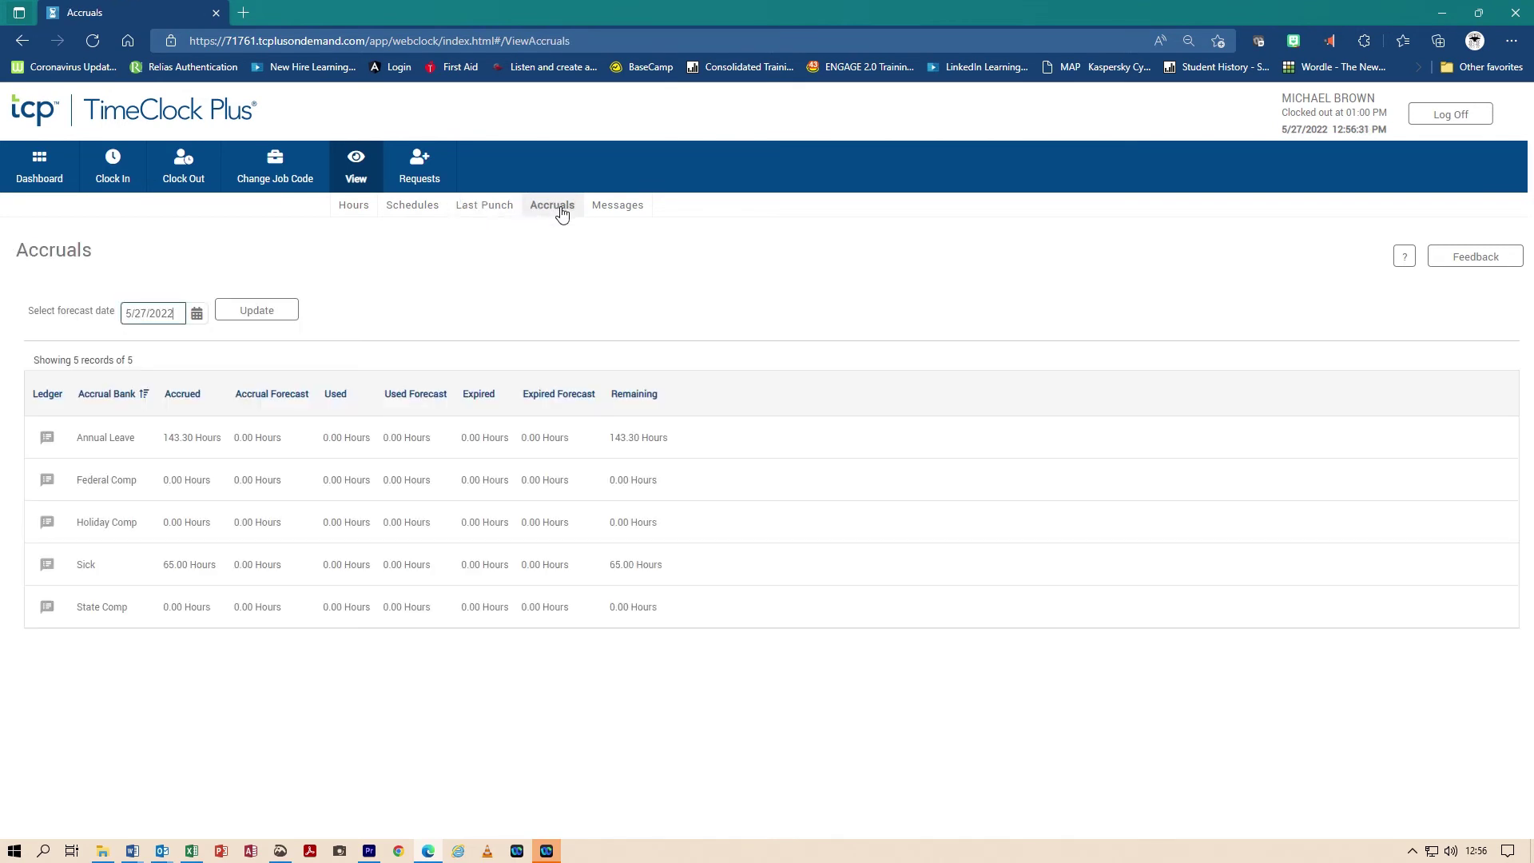
{"action": "left_click", "coordinate": [619, 217]}
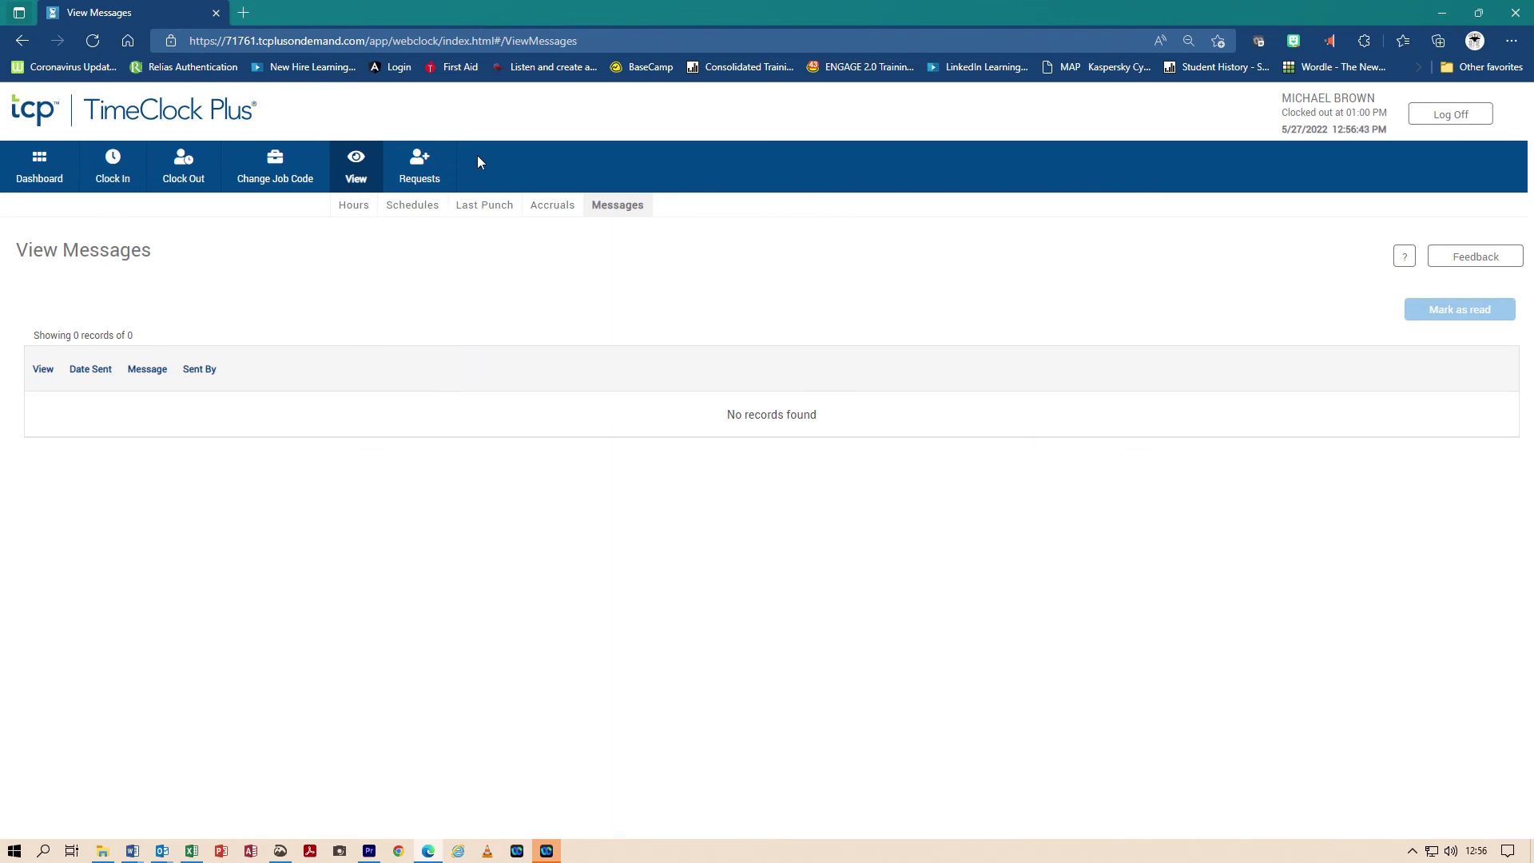
{"action": "left_click", "coordinate": [421, 172]}
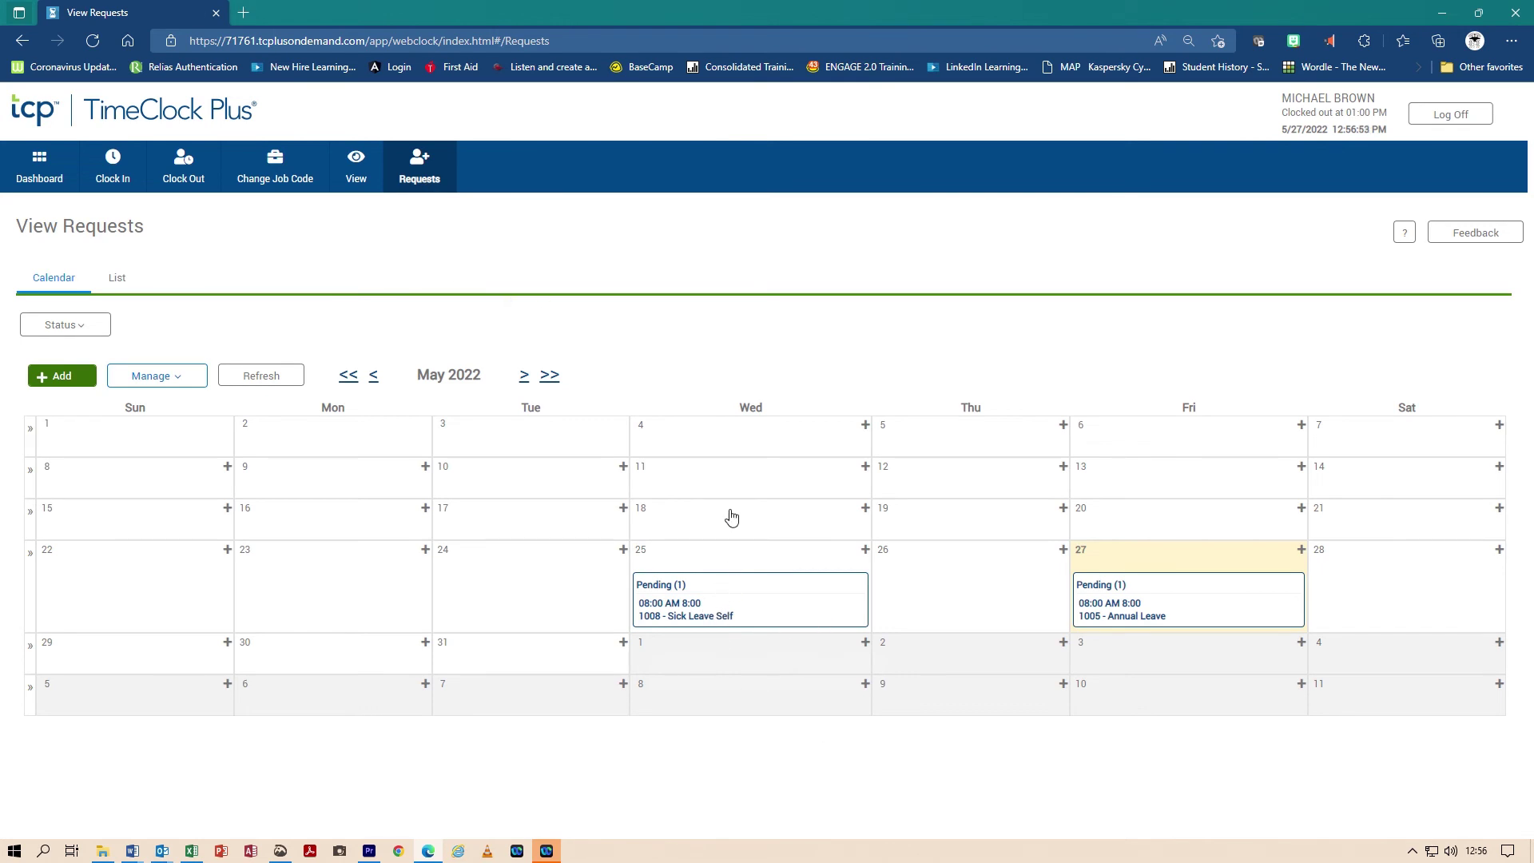
Step: Try to delete the pending 1008 - Sick Leave Self request on May 25 from the requests calendar
{"action": "right_click", "coordinate": [747, 602]}
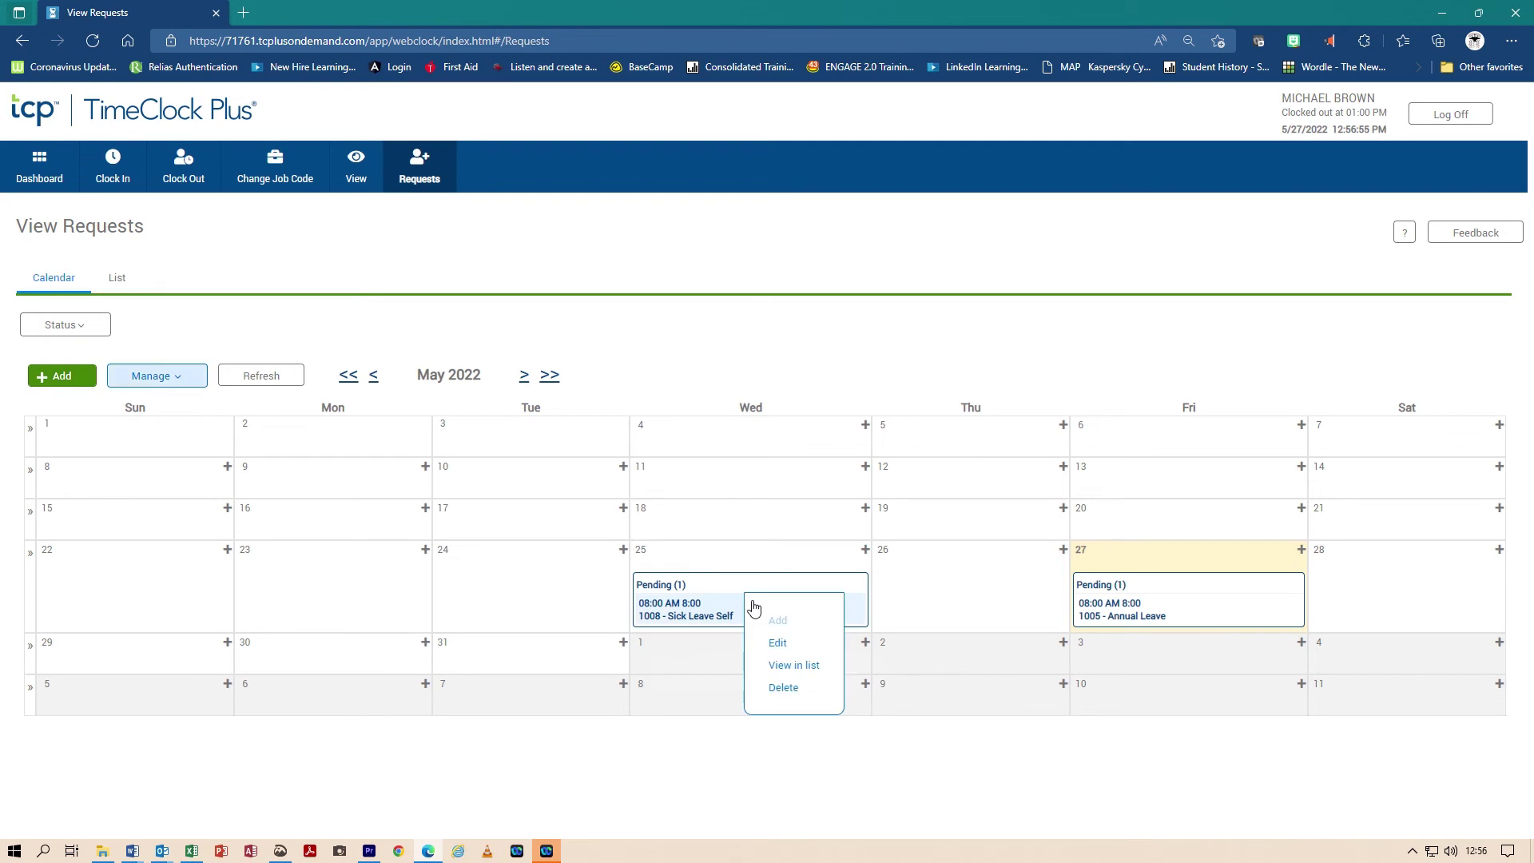
{"action": "left_click", "coordinate": [587, 304]}
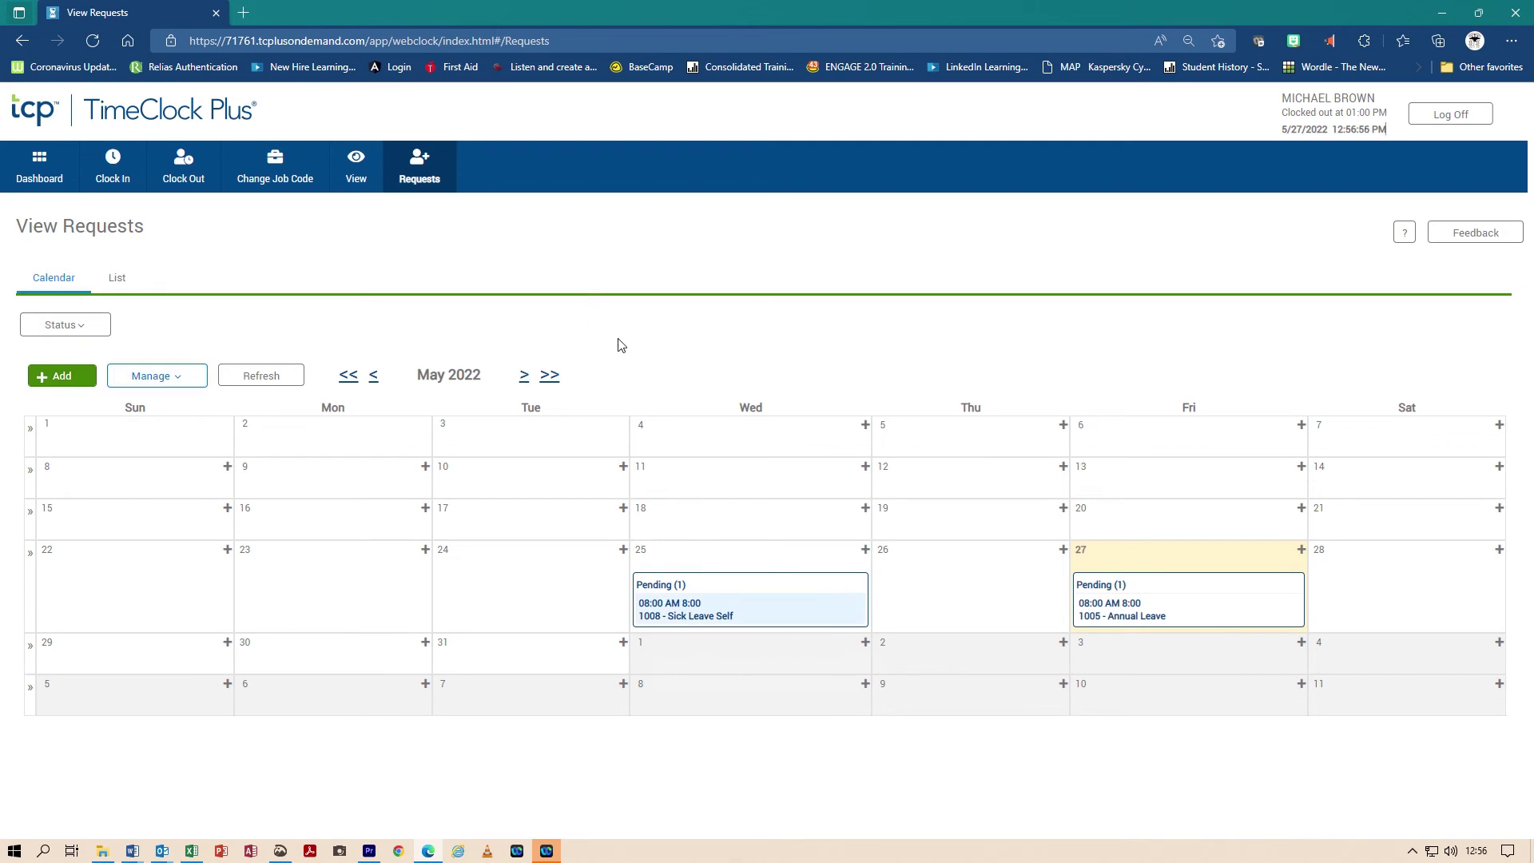
{"action": "right_click", "coordinate": [770, 604]}
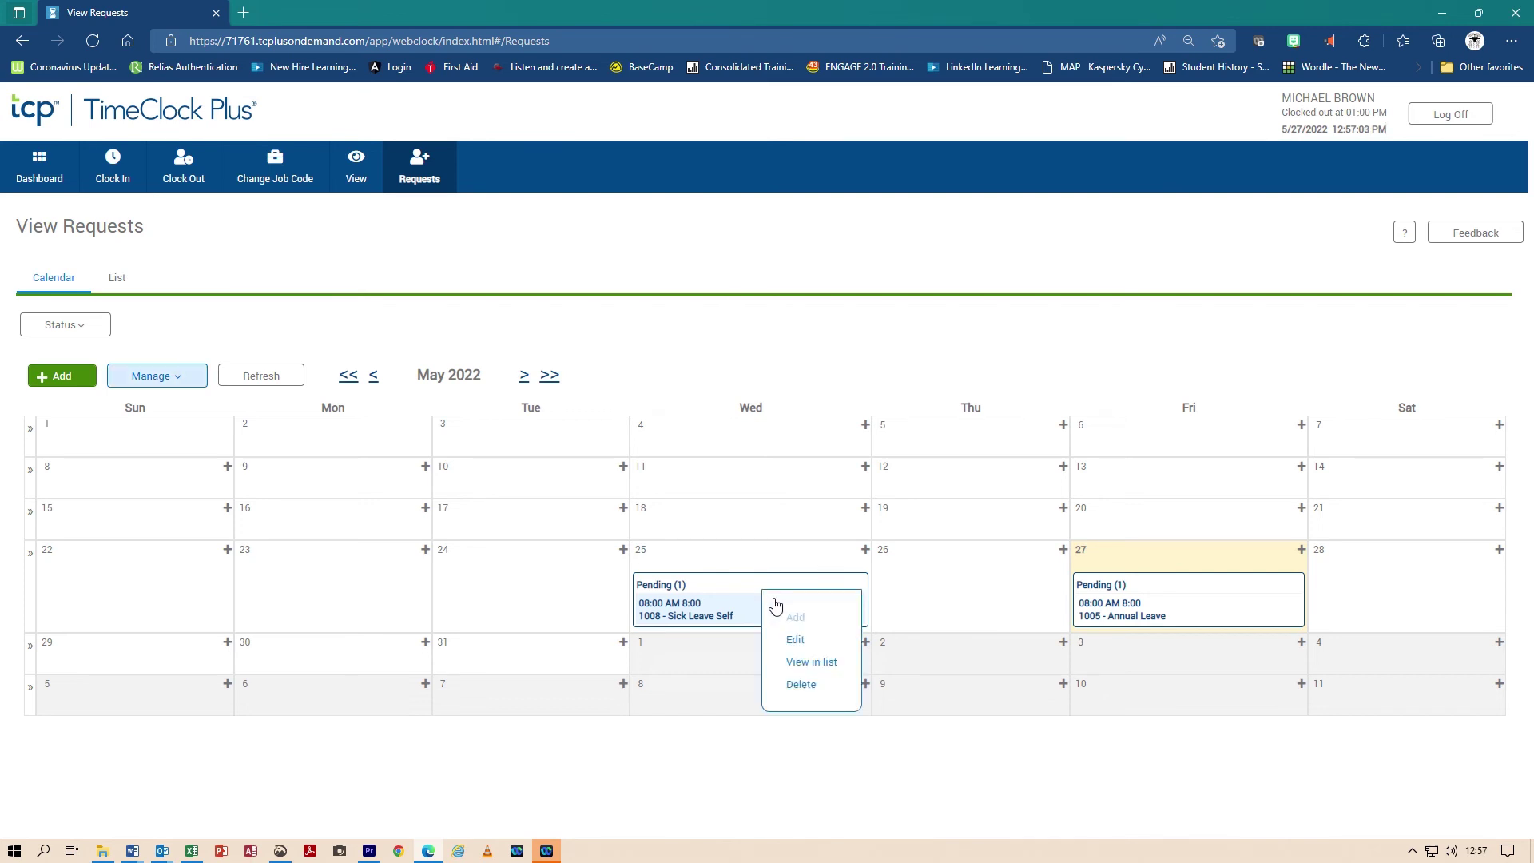
{"action": "left_click", "coordinate": [810, 692]}
{"action": "left_click", "coordinate": [789, 605]}
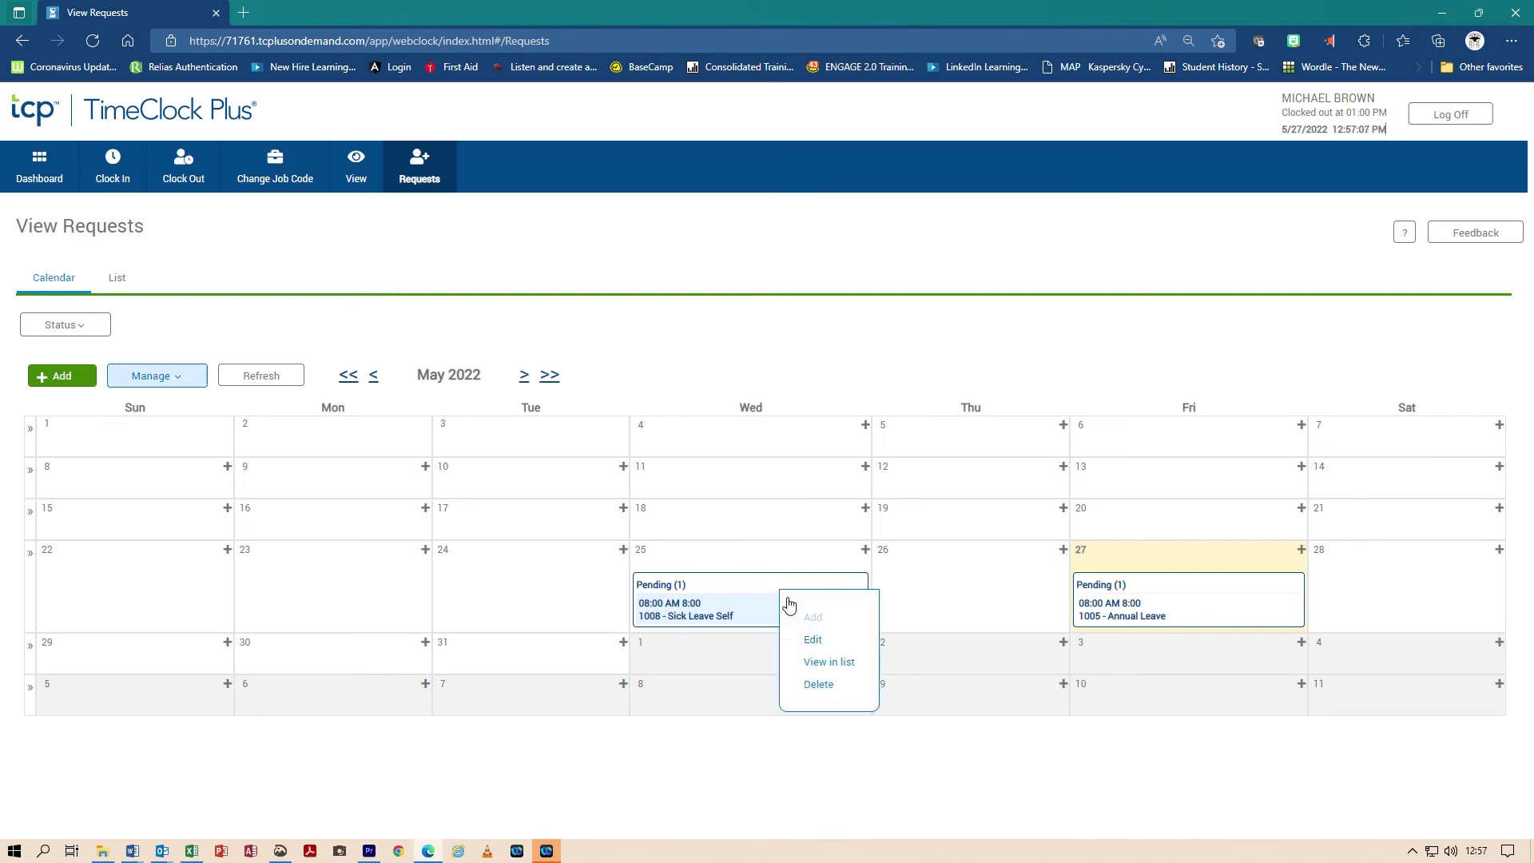
{"action": "left_click", "coordinate": [823, 694]}
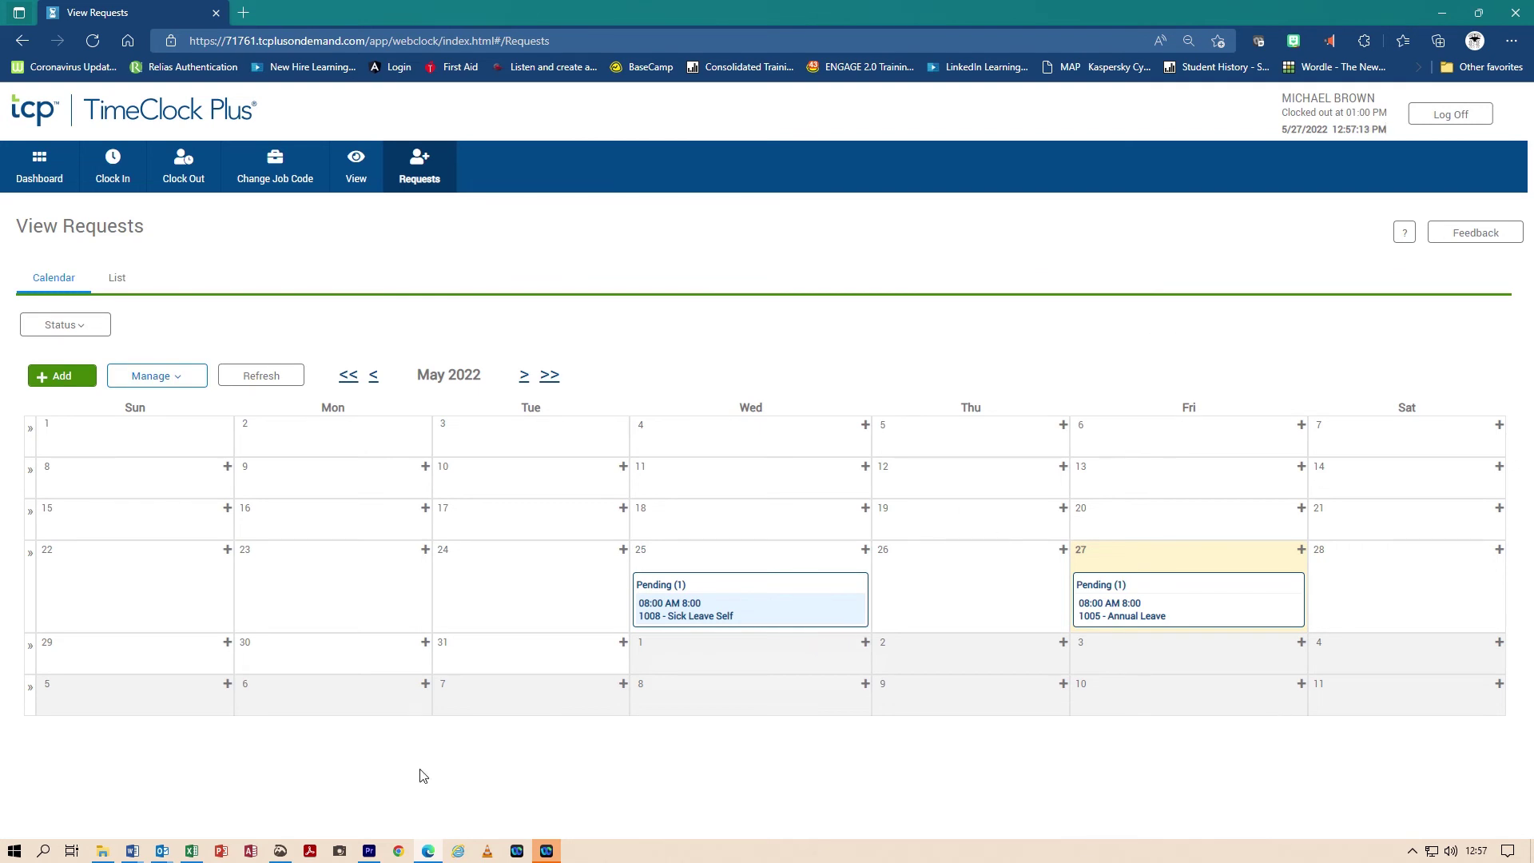
Step: Delete the pending 1008 - Sick Leave Self request on May 25, 2022 and confirm the deletion
{"action": "key", "text": "ctrl+minus"}
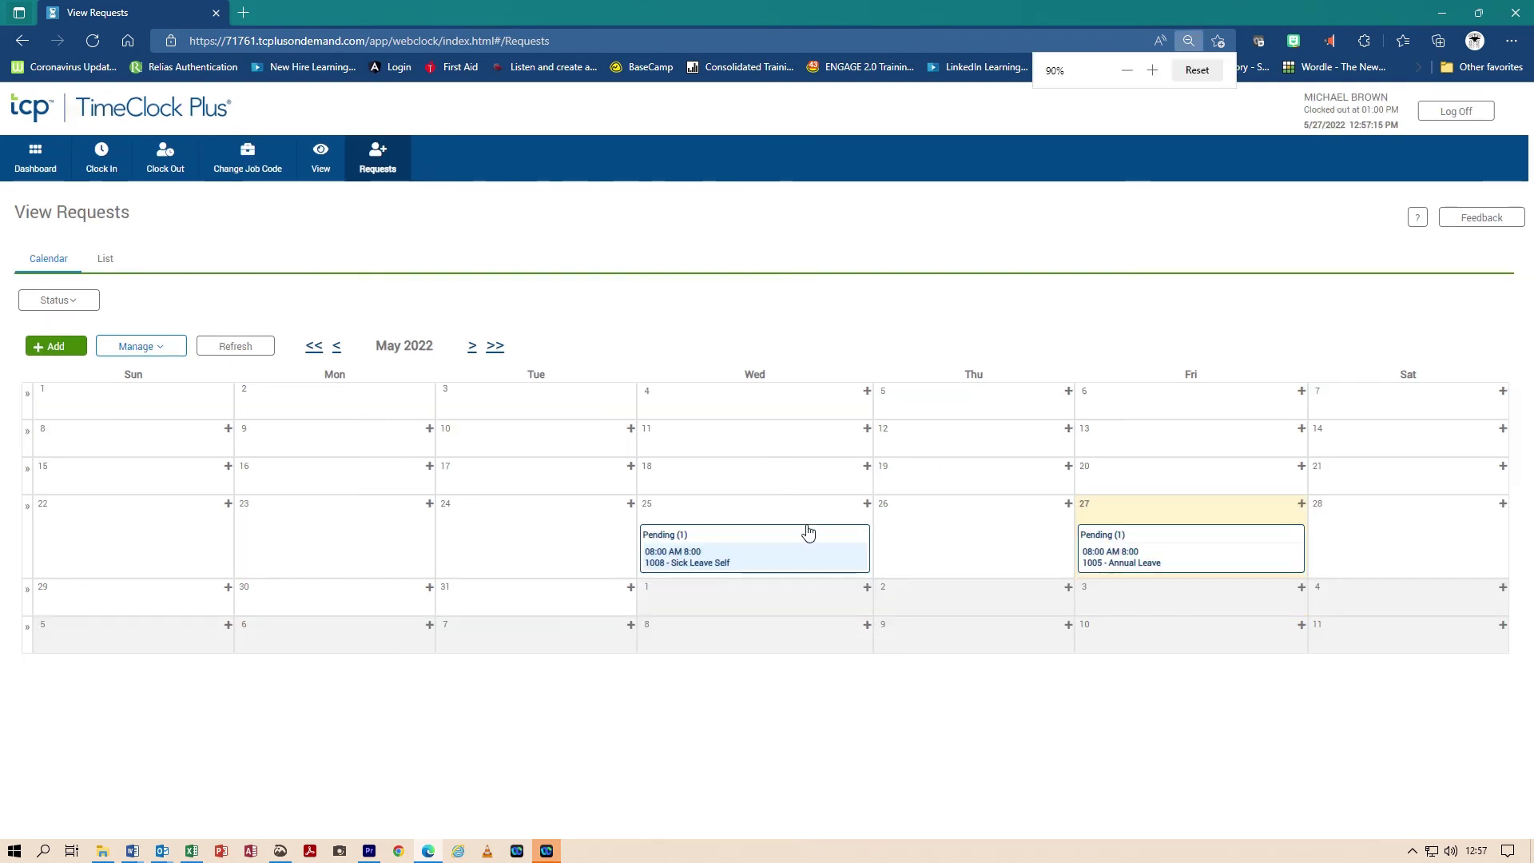
{"action": "right_click", "coordinate": [764, 551]}
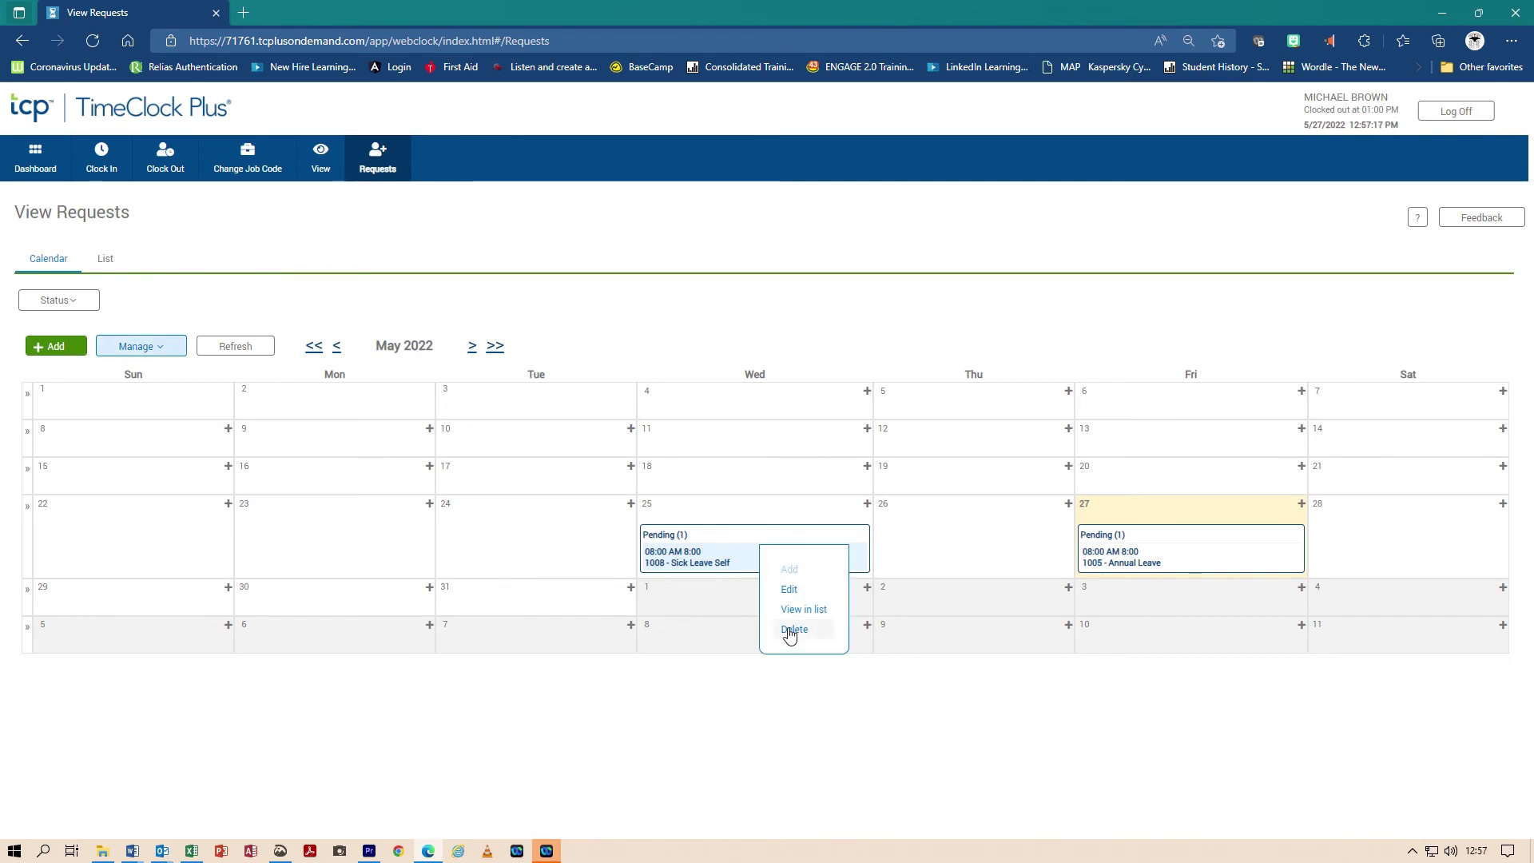
{"action": "left_click", "coordinate": [790, 632]}
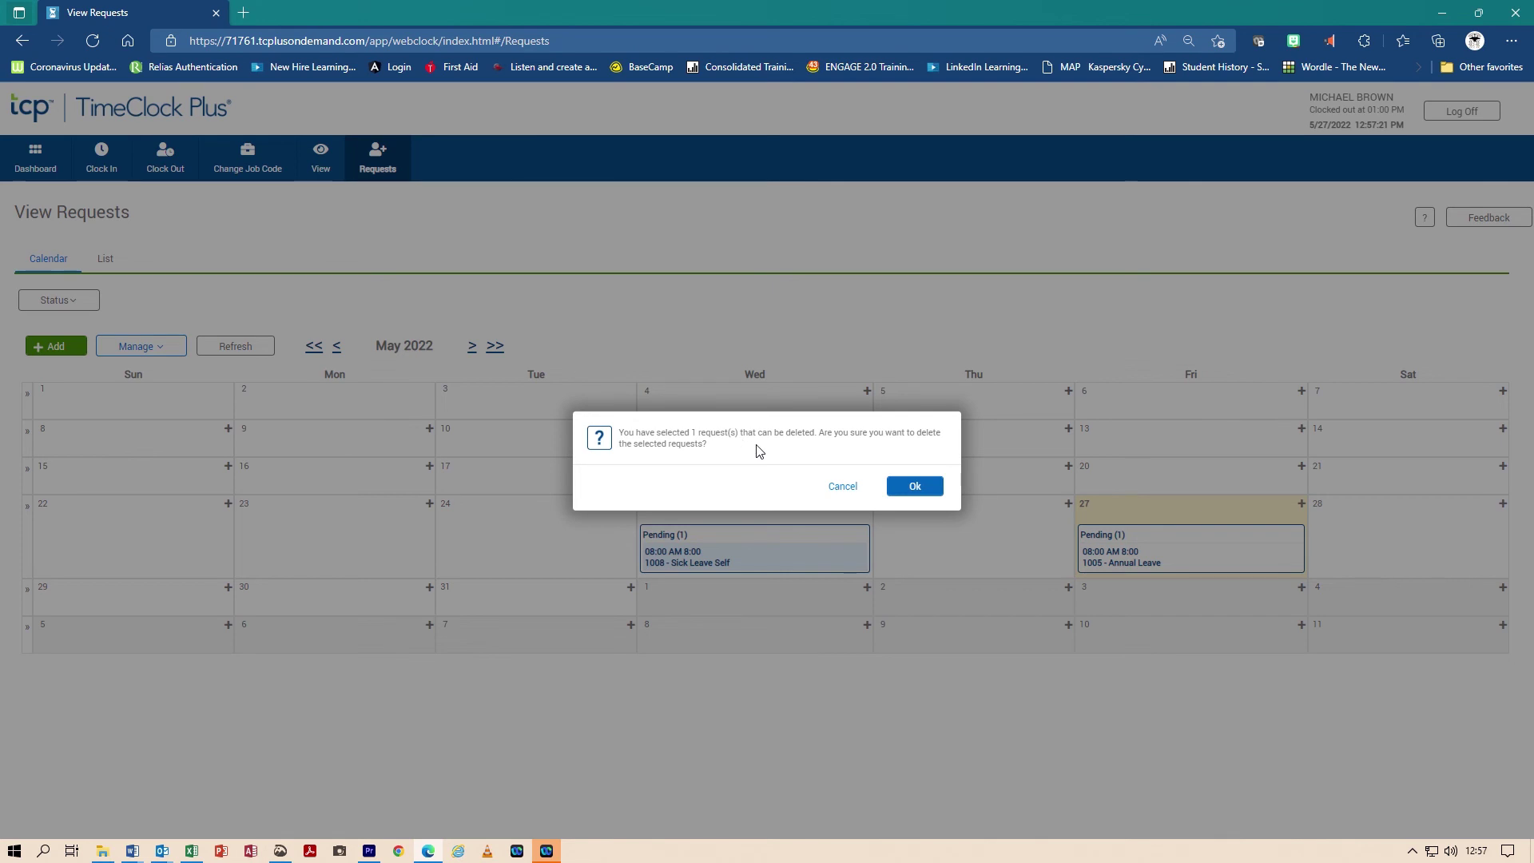
{"action": "left_click", "coordinate": [915, 494]}
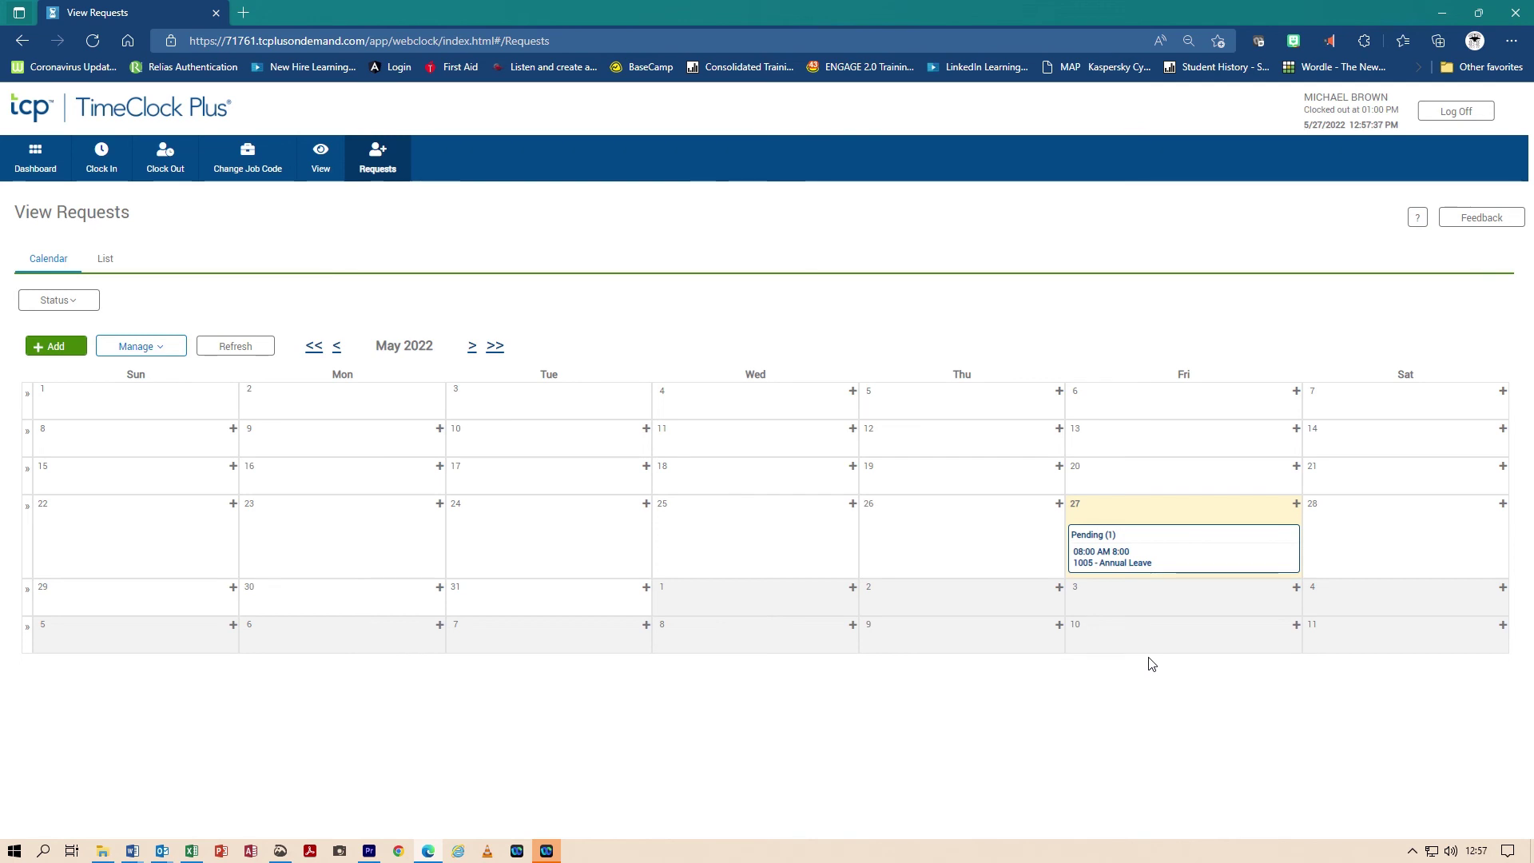
Step: Delete the pending 1005 - Annual Leave request on May 27, 2022 and confirm the deletion
{"action": "right_click", "coordinate": [1173, 558]}
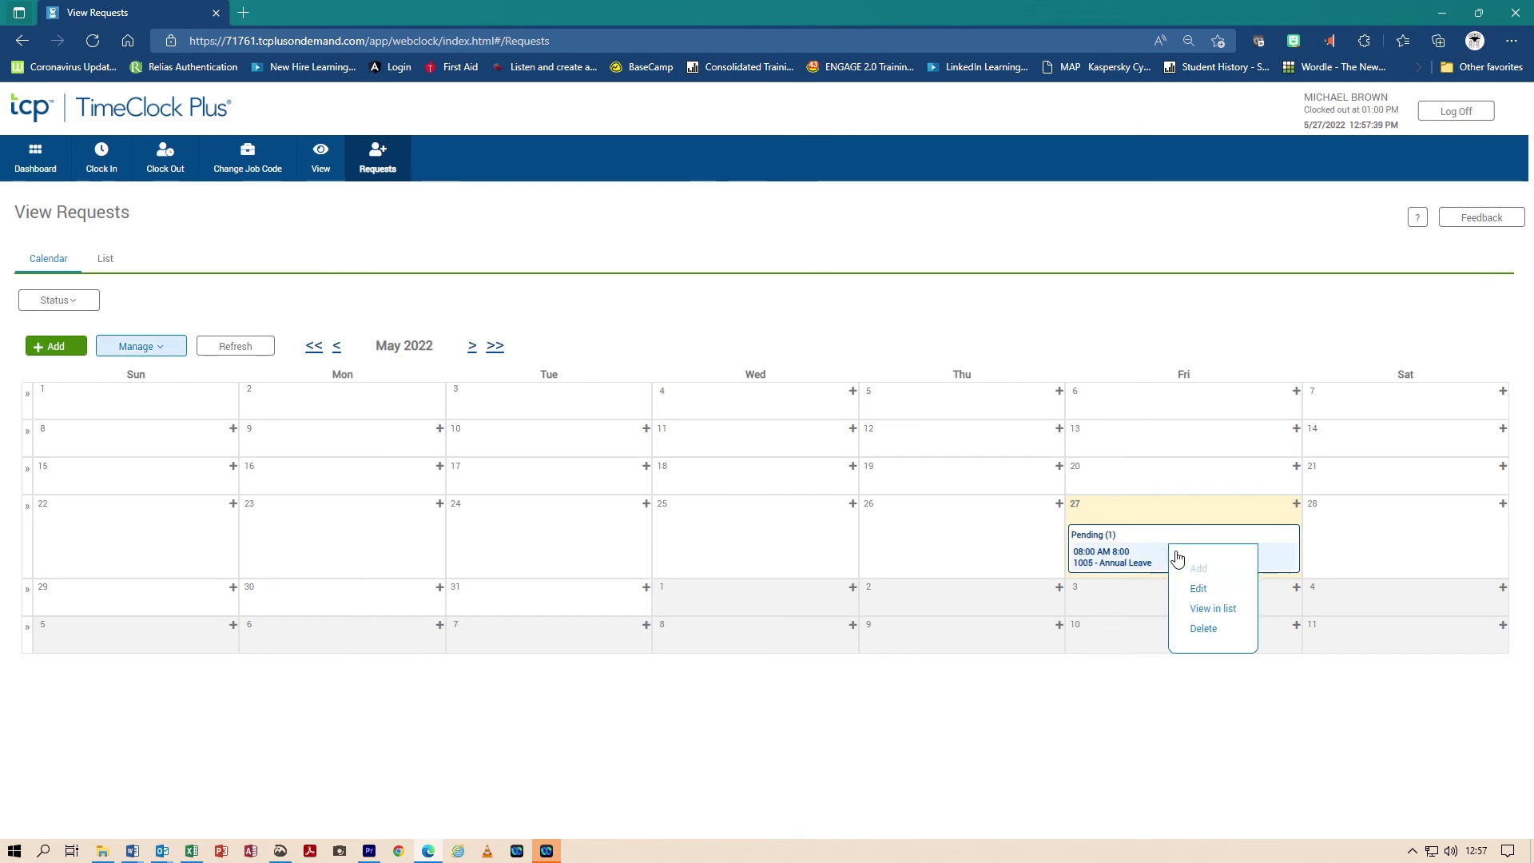
{"action": "left_click", "coordinate": [1211, 630]}
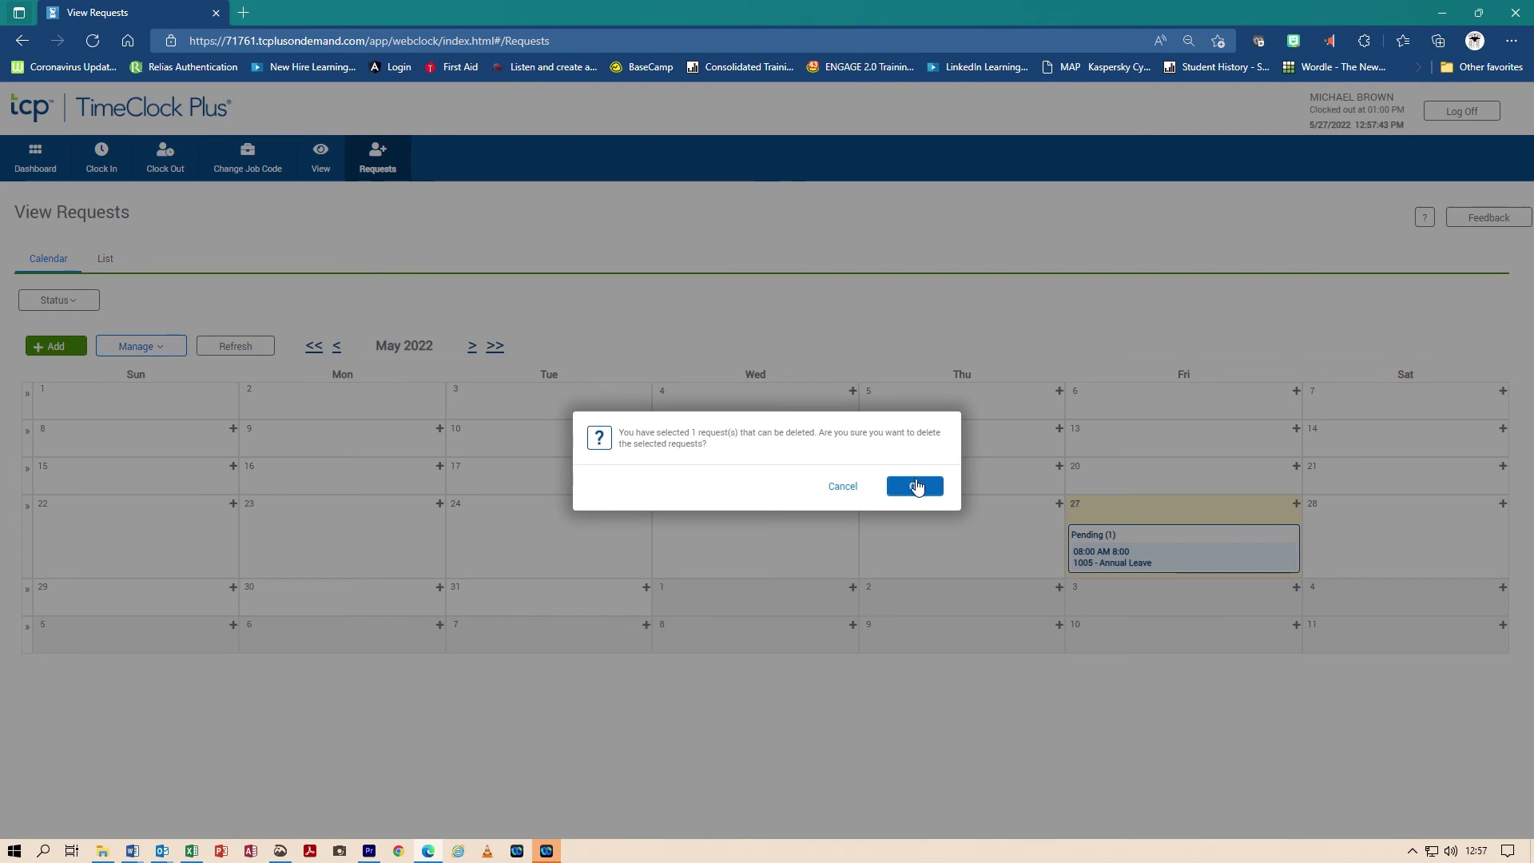
{"action": "left_click", "coordinate": [917, 487]}
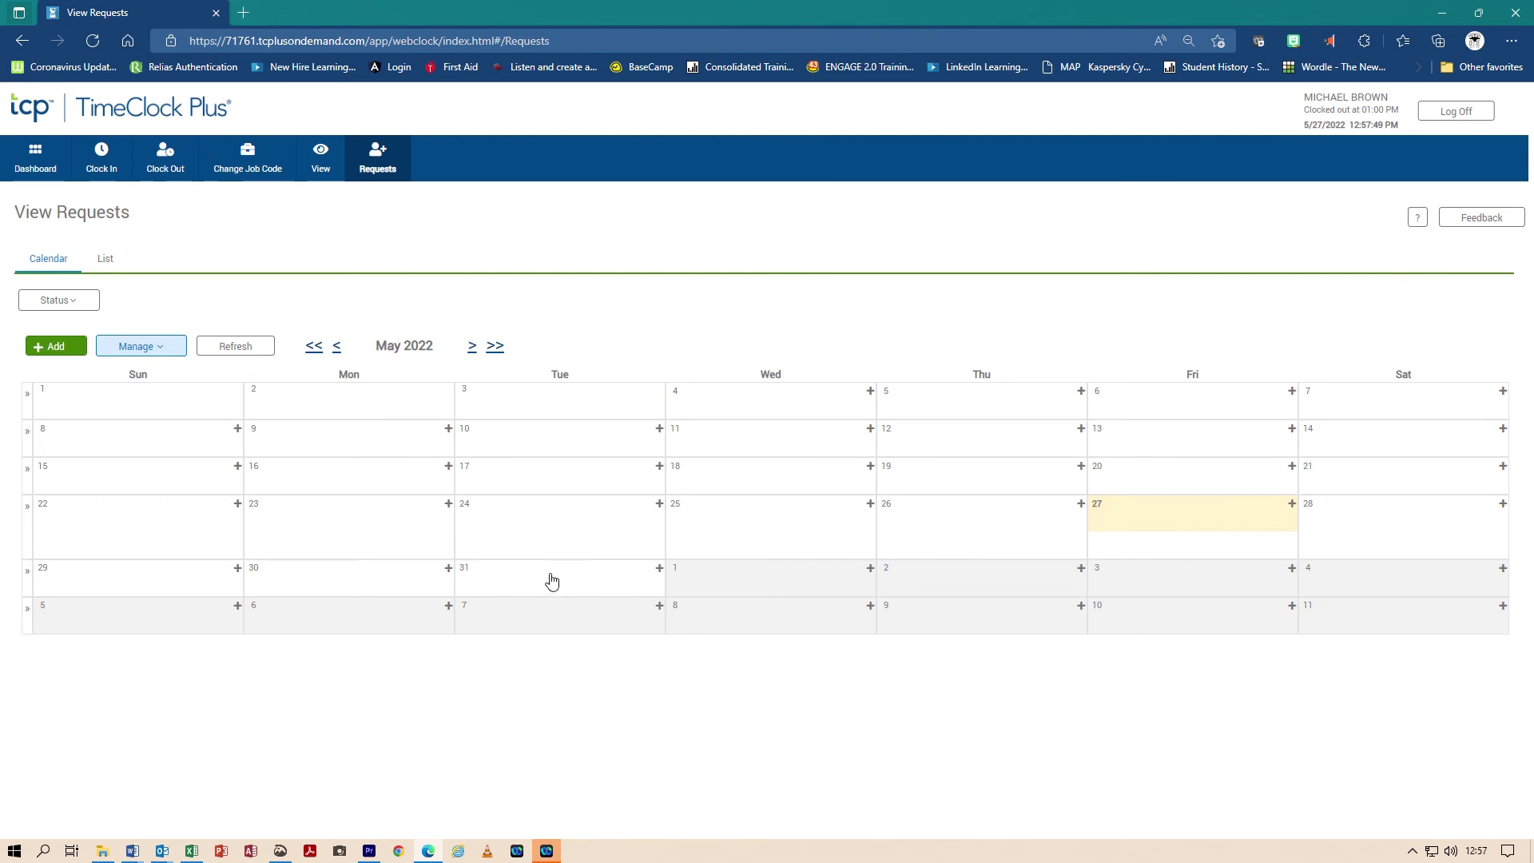
Step: Add and save a leave request for 5/31/2022 using the Sick template, with leave code 1008 - Sick Leave Self and description "Dental Appt"
{"action": "left_click", "coordinate": [660, 568]}
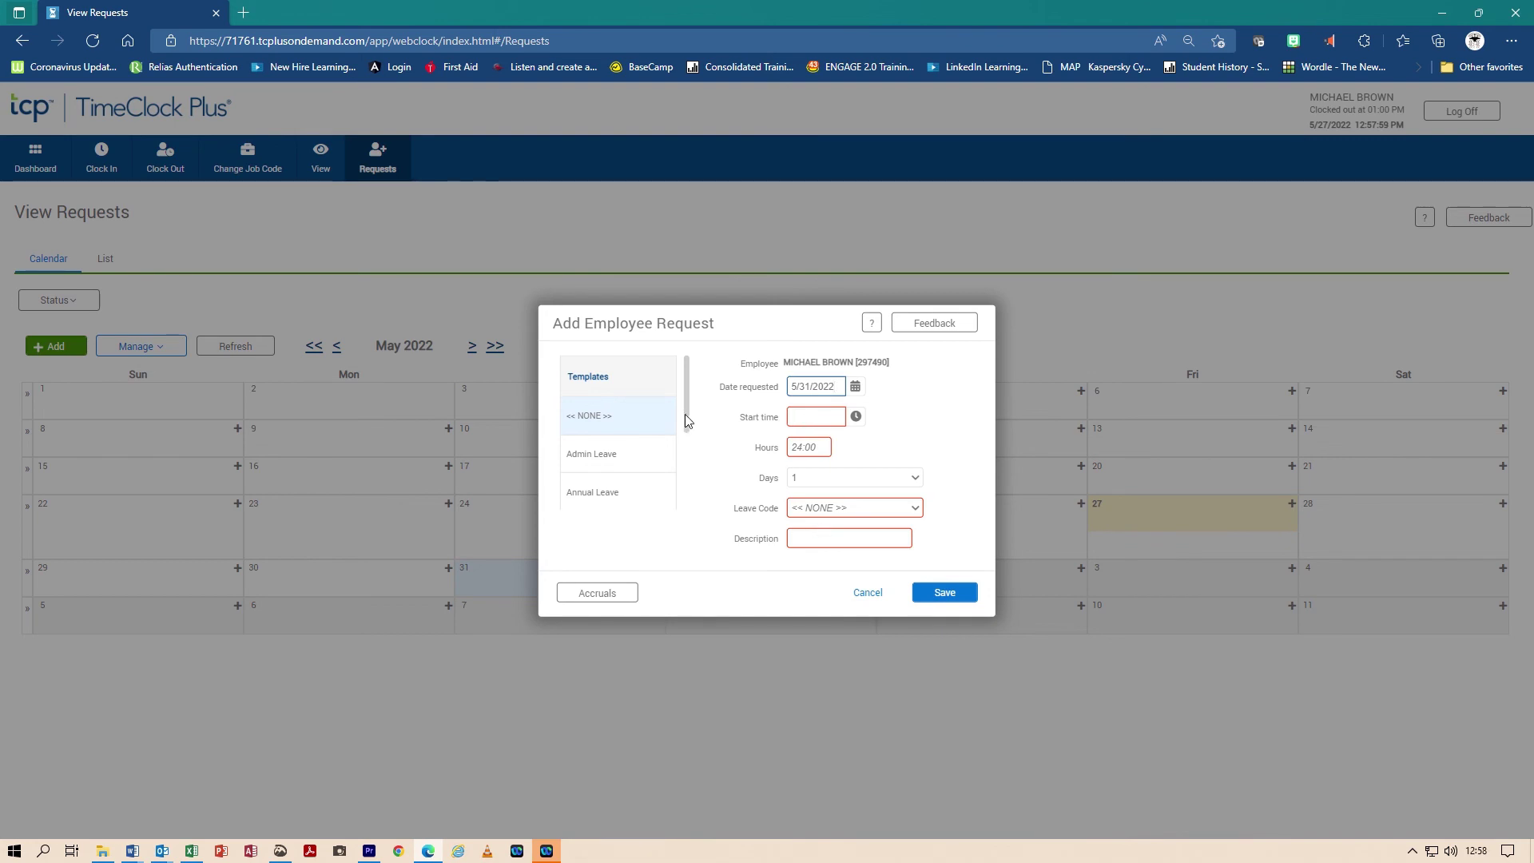
{"action": "left_click_drag", "start_coordinate": [688, 397], "coordinate": [693, 481]}
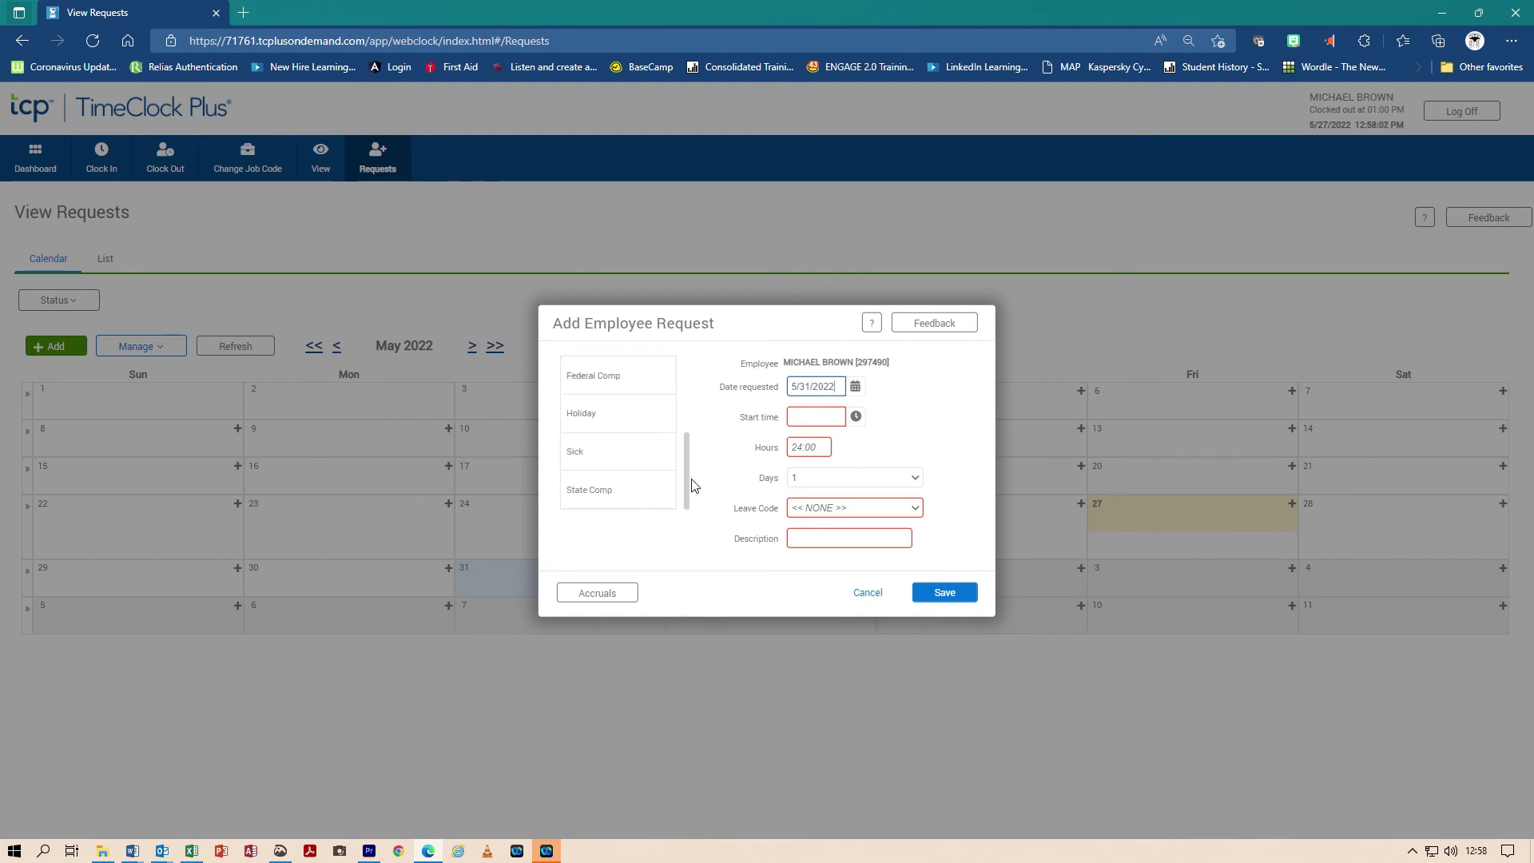
{"action": "left_click", "coordinate": [587, 457]}
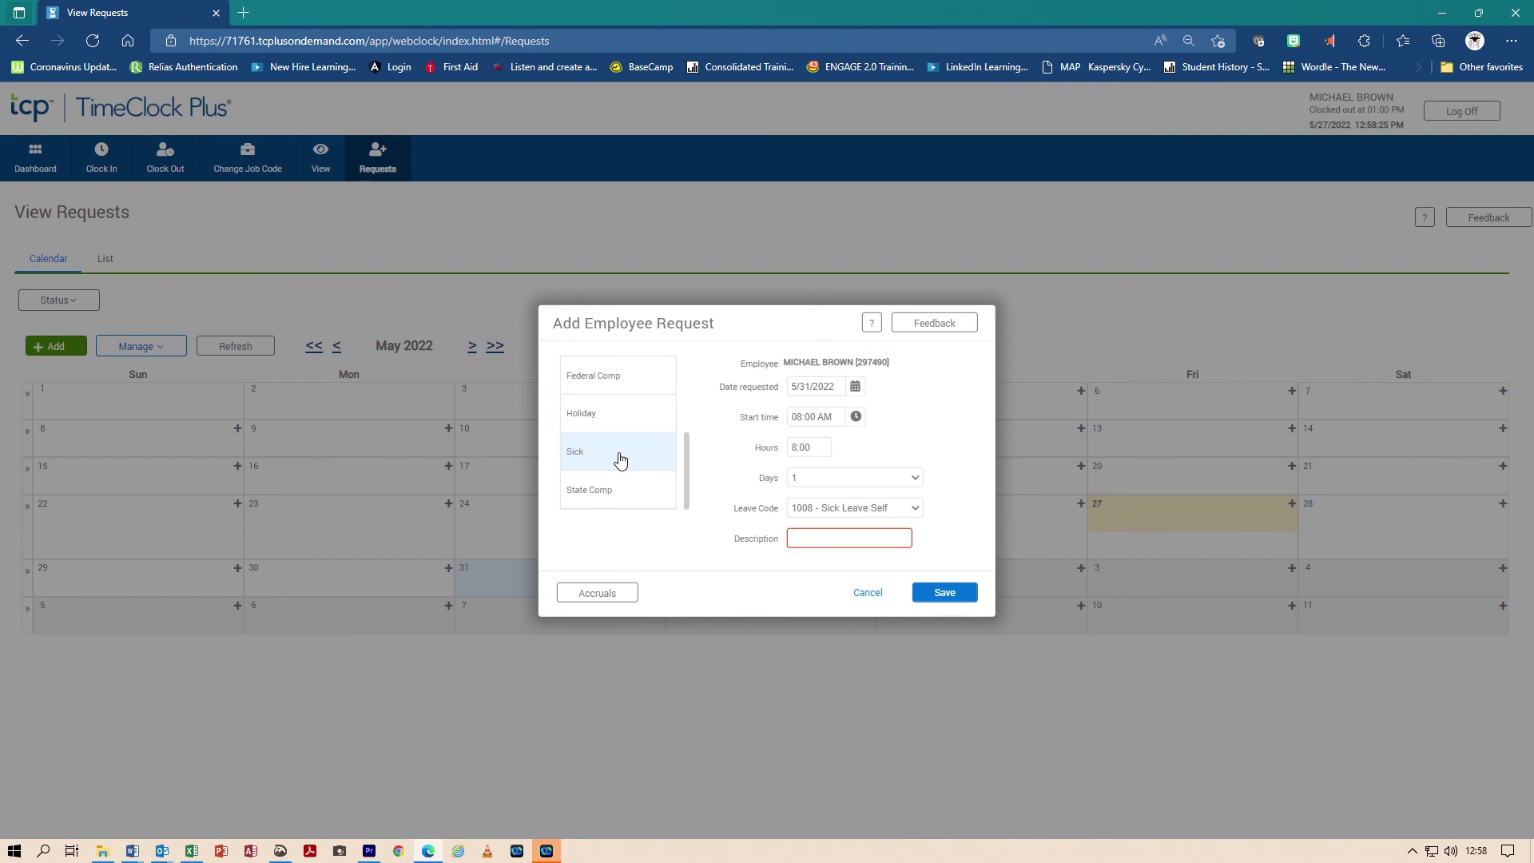
{"action": "left_click", "coordinate": [914, 510]}
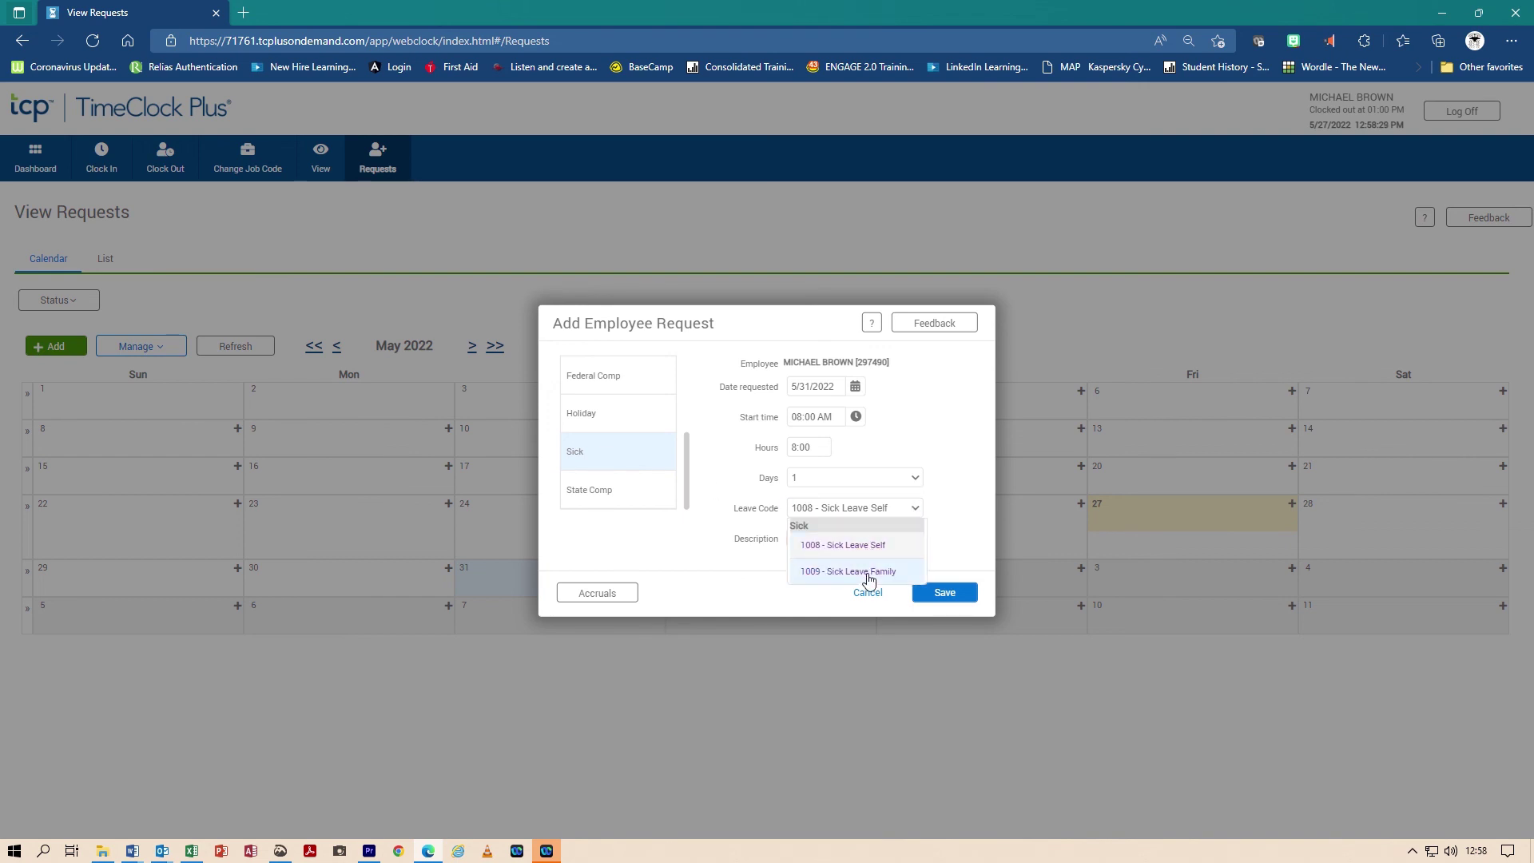
{"action": "left_click", "coordinate": [962, 518]}
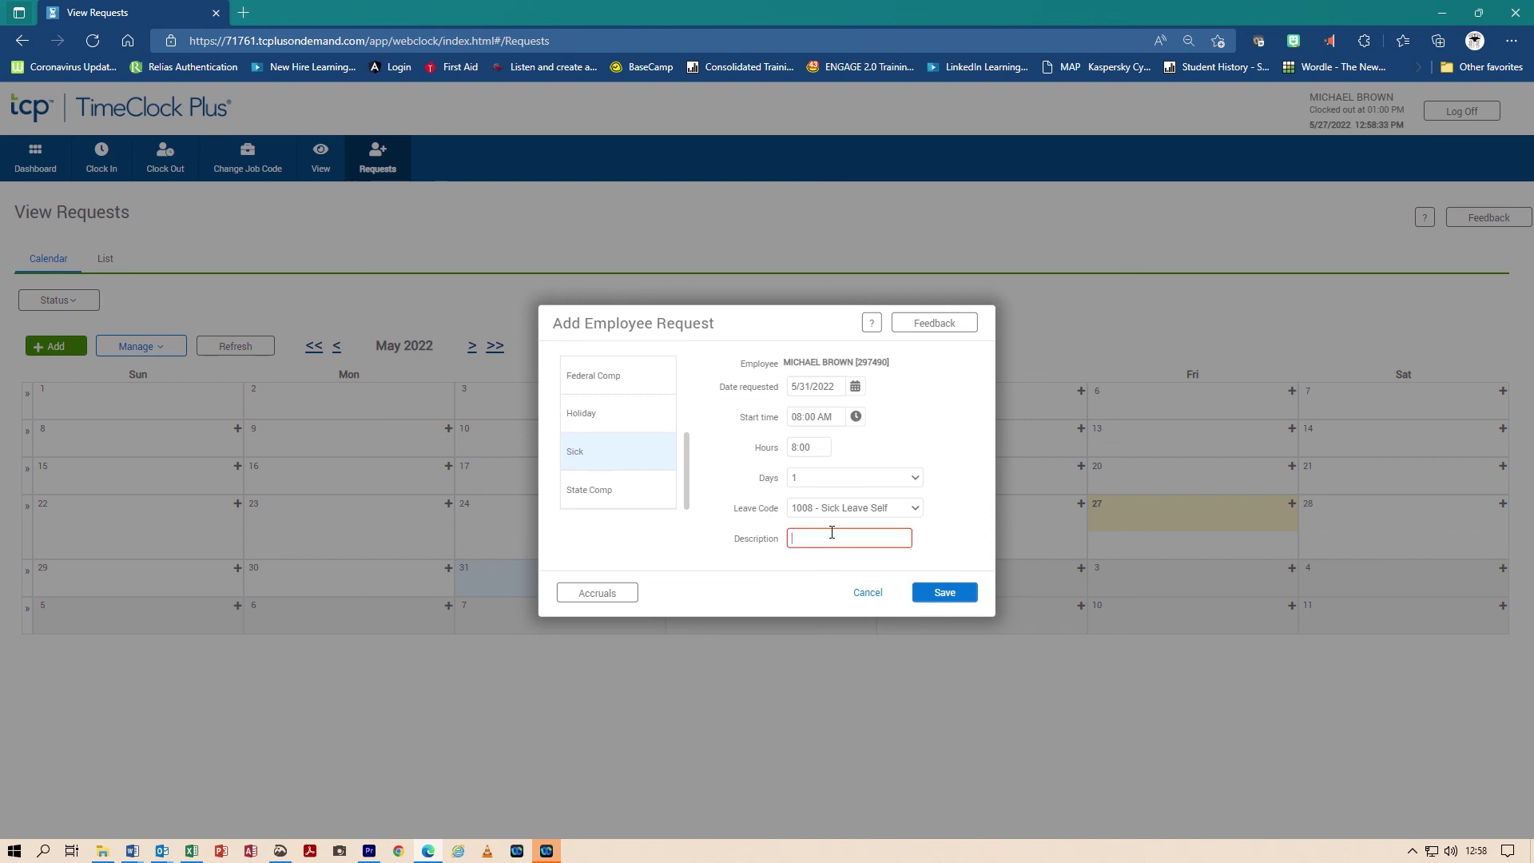
{"action": "type", "text": "Dental Appt"}
{"action": "left_click", "coordinate": [958, 599]}
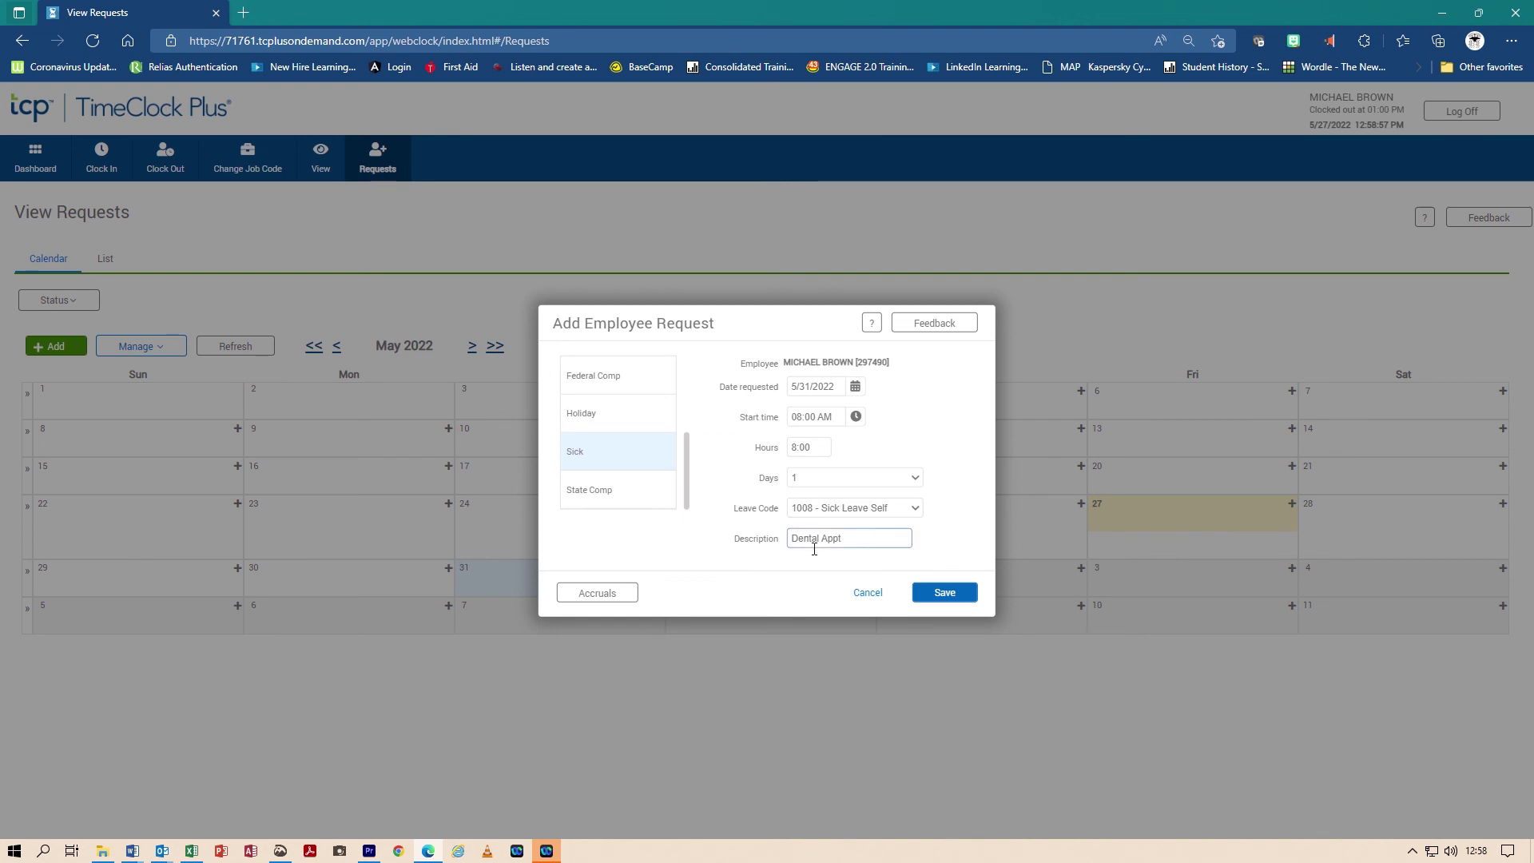
{"action": "left_click", "coordinate": [943, 593]}
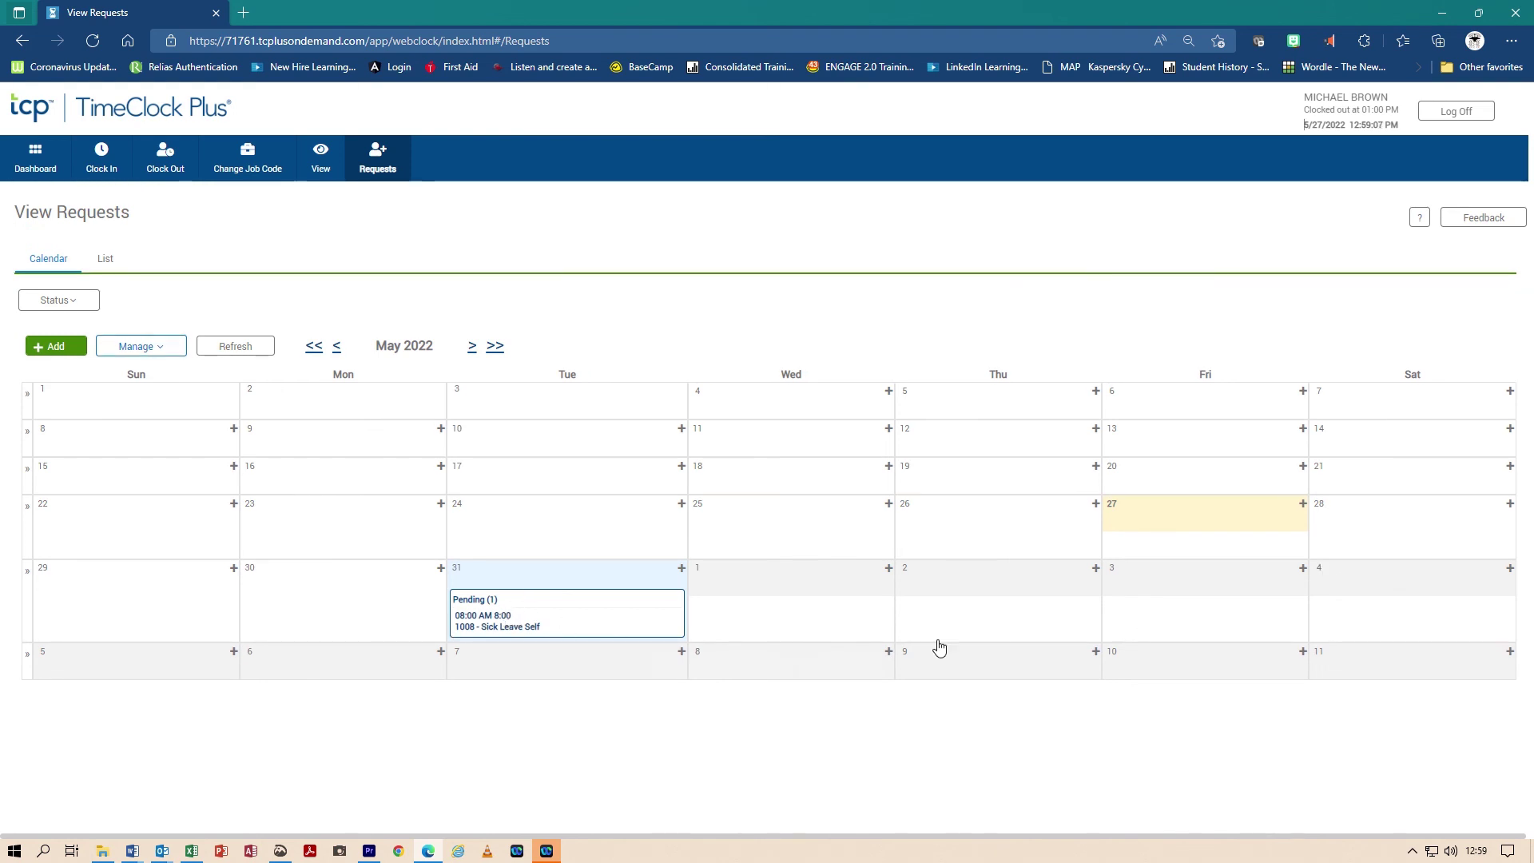
Step: Add and save a leave request for 6/3/2022 using the Annual Leave template, with a description stating an extended weekend
{"action": "right_click", "coordinate": [1207, 577]}
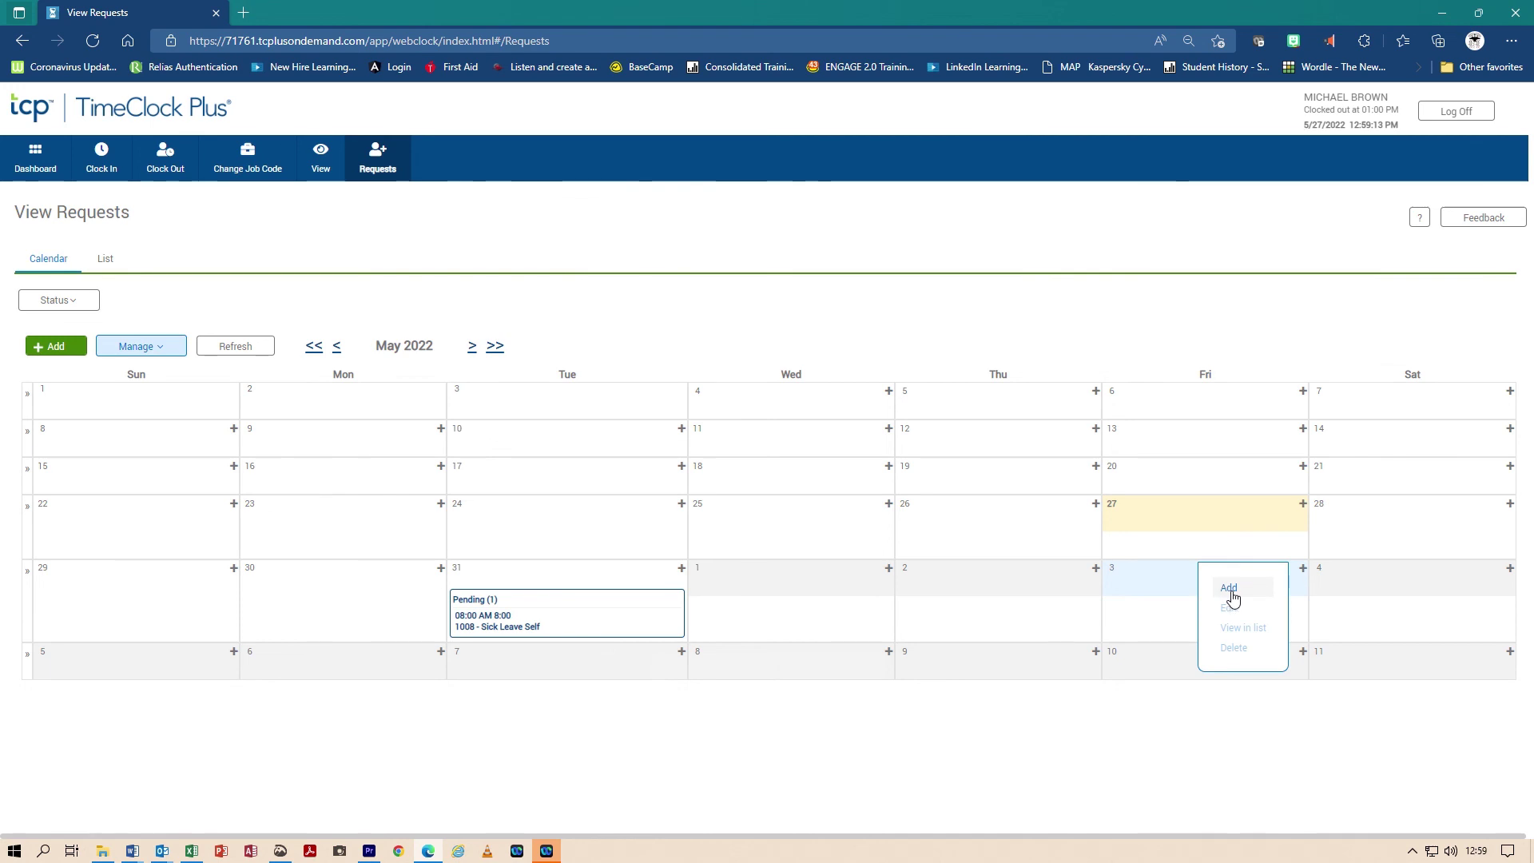
{"action": "left_click", "coordinate": [1228, 590]}
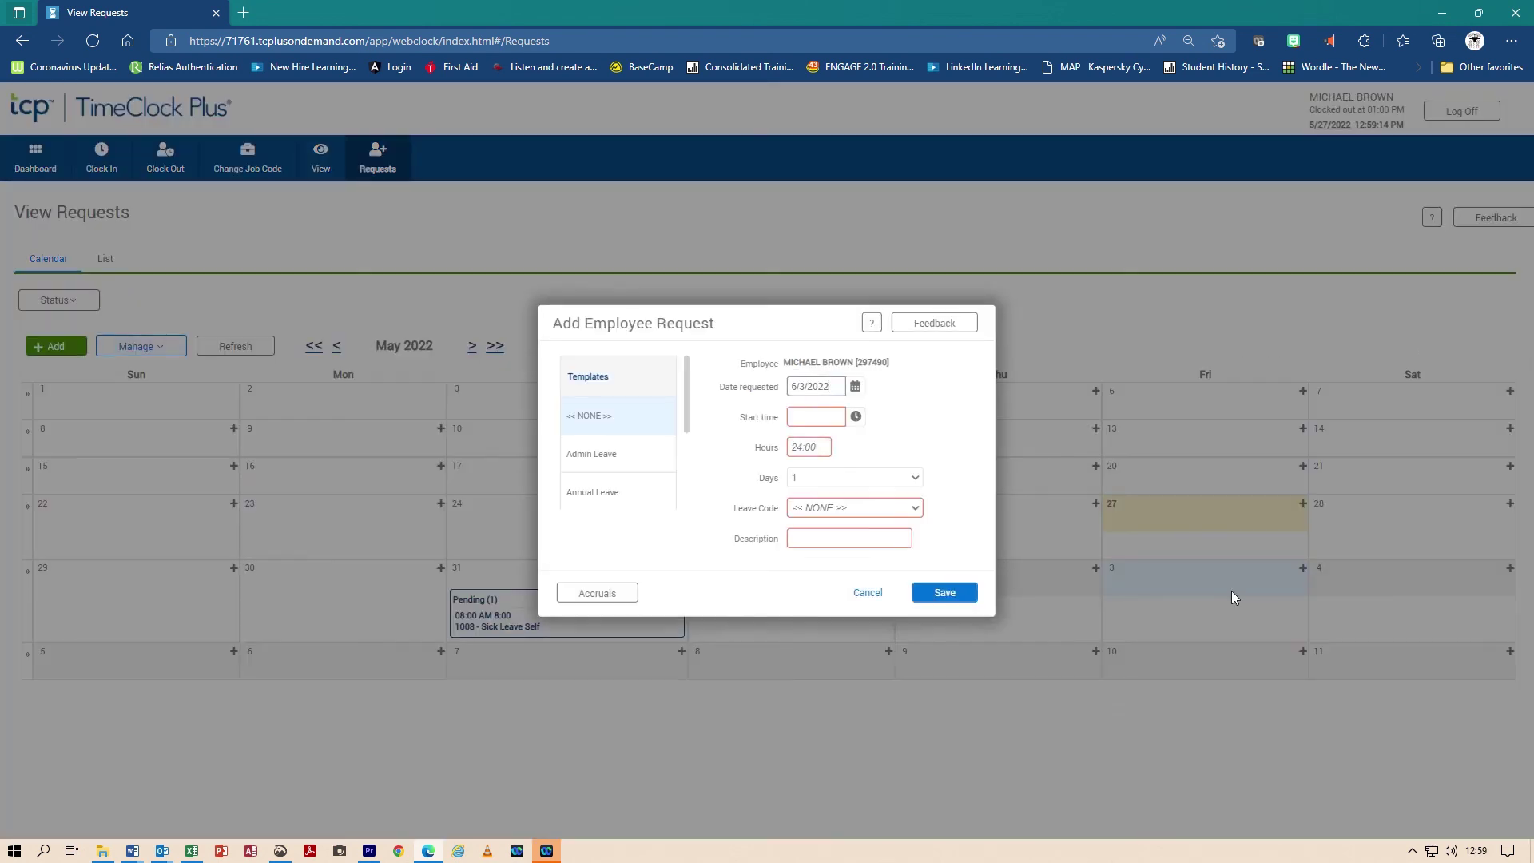
{"action": "left_click", "coordinate": [626, 500]}
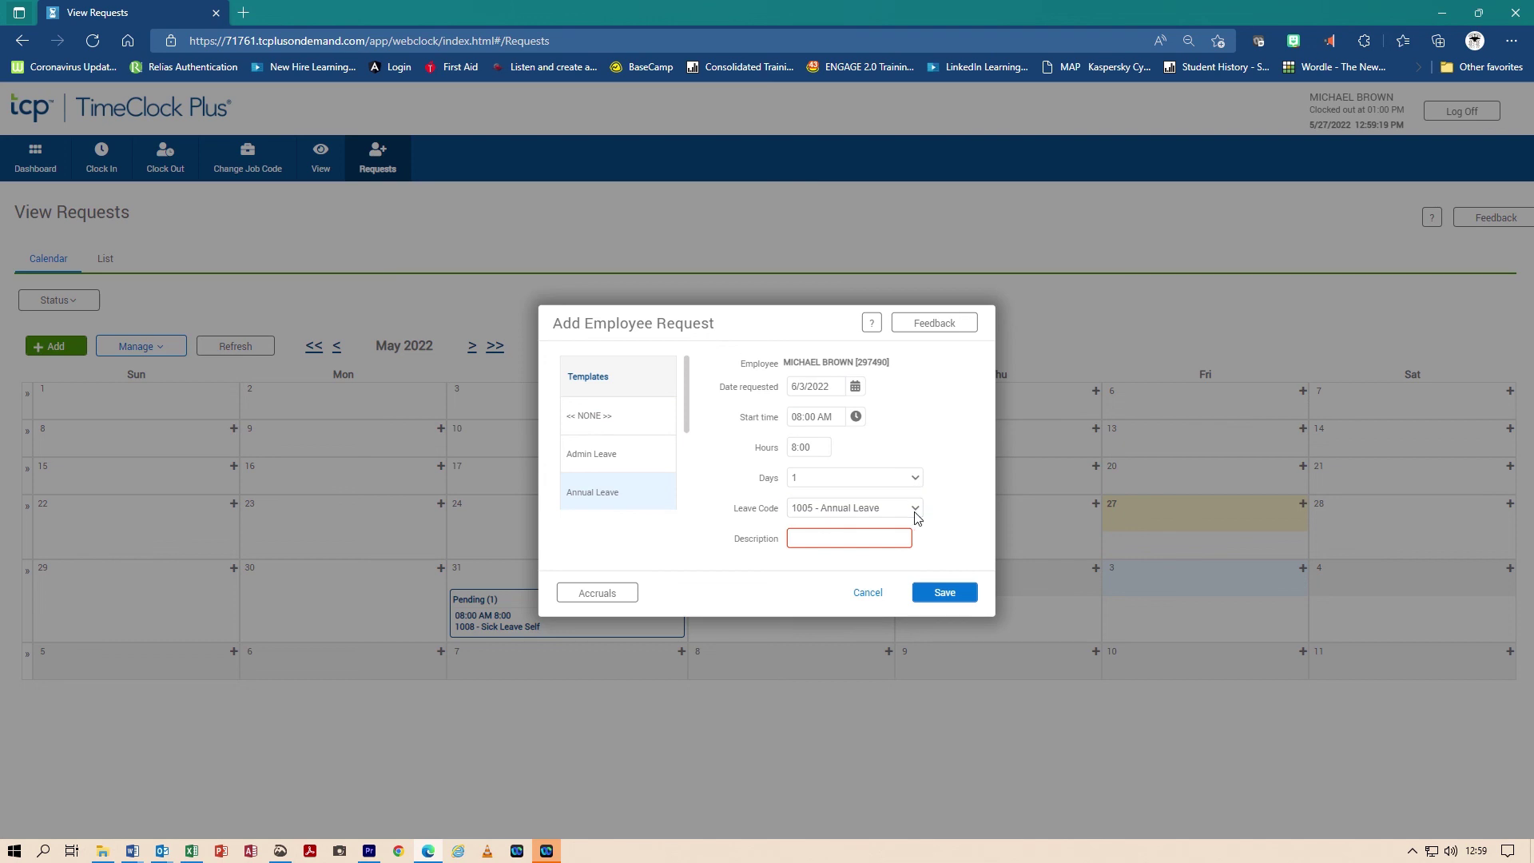
{"action": "left_click", "coordinate": [870, 540]}
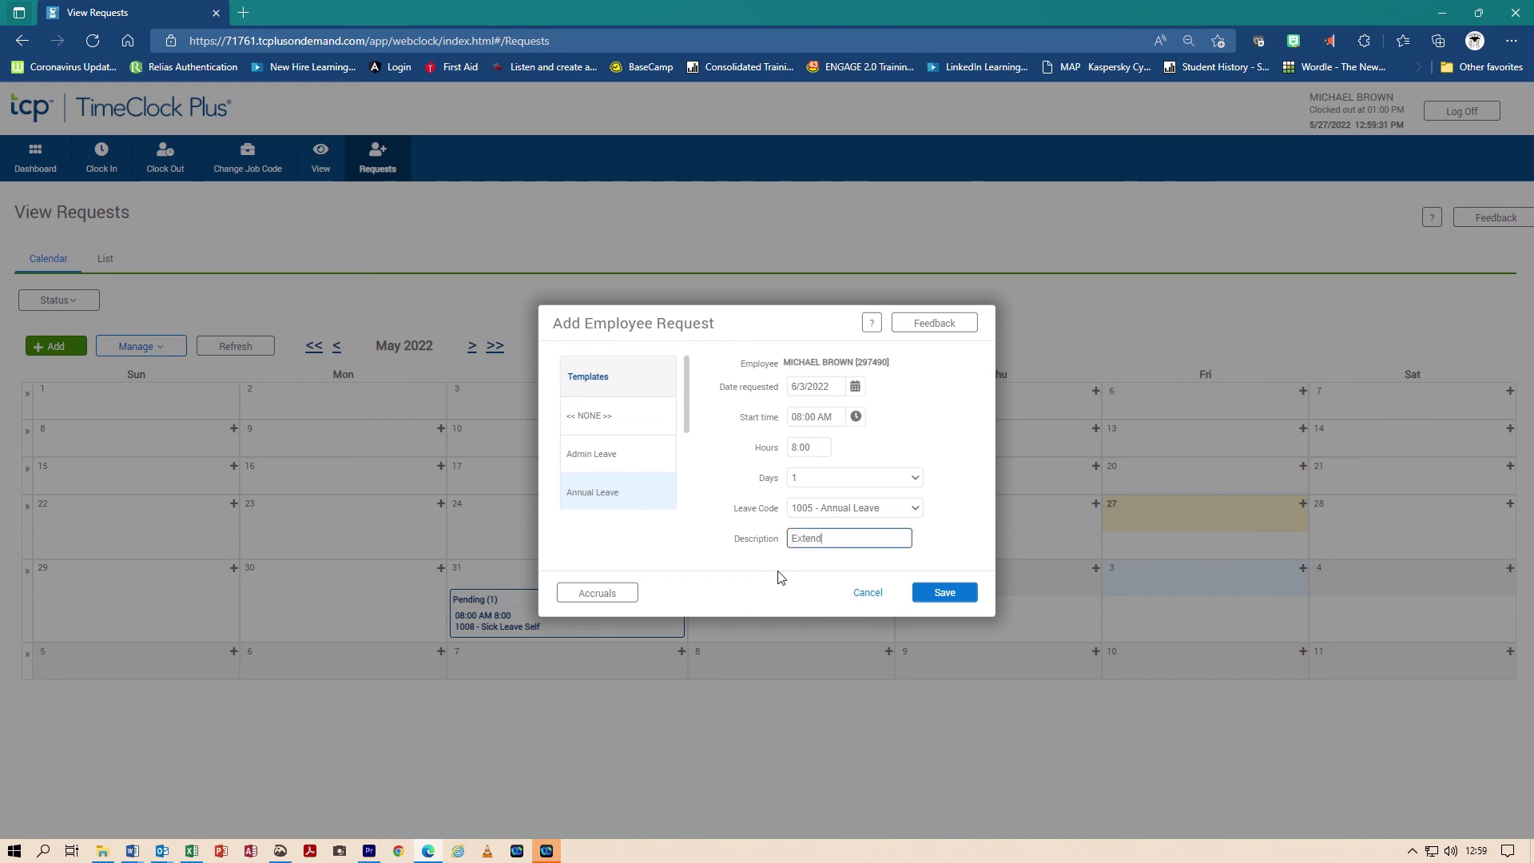
{"action": "type", "text": "eekend"}
{"action": "left_click", "coordinate": [944, 592]}
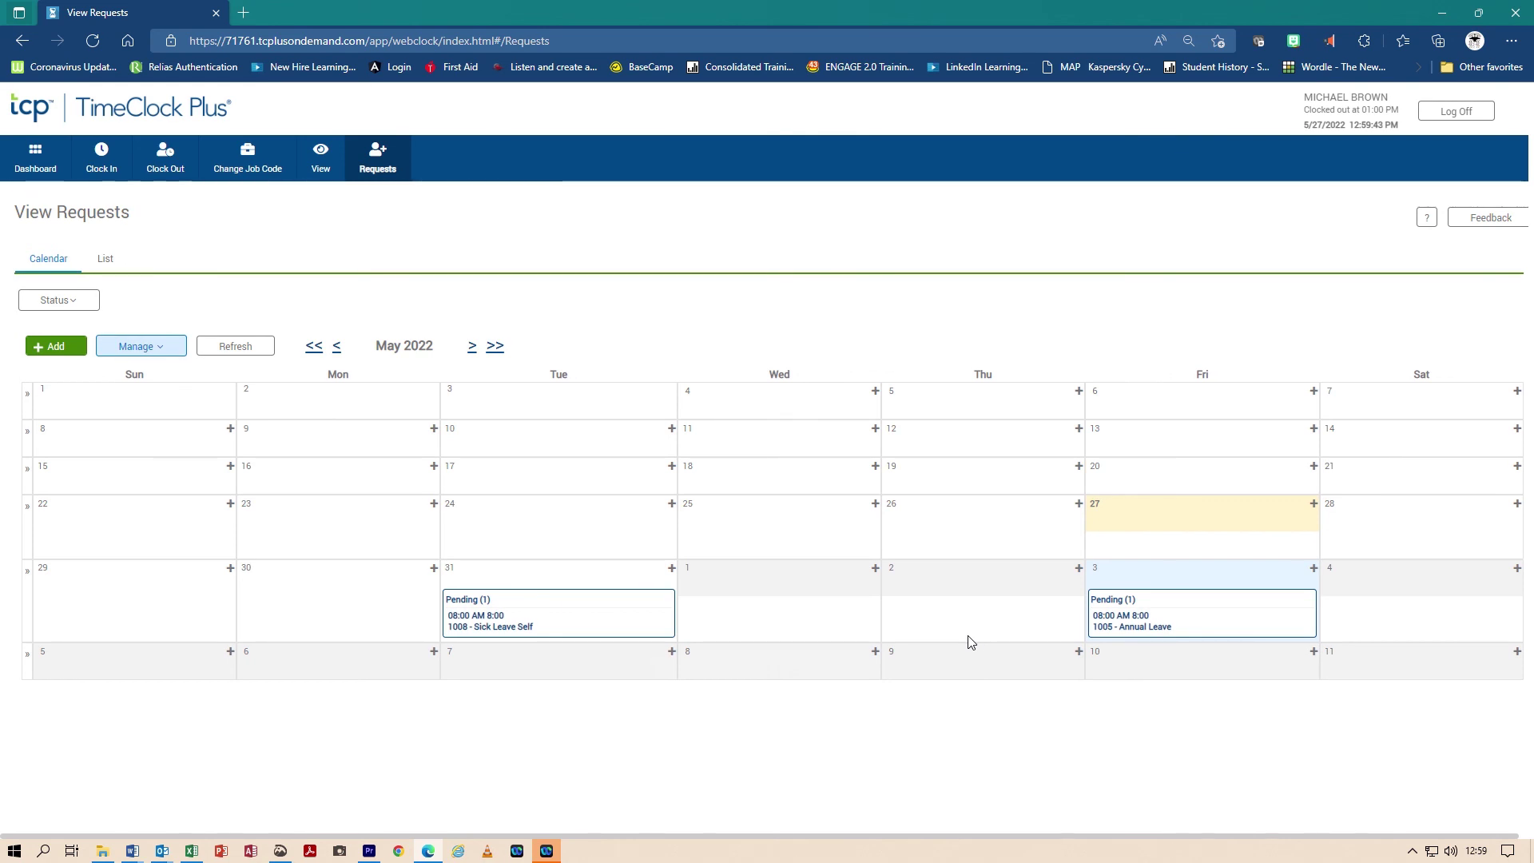
Step: Review the Leave Requests summary on the dashboard, follow its link to the requests calendar, and return to the summary
{"action": "left_click", "coordinate": [36, 163]}
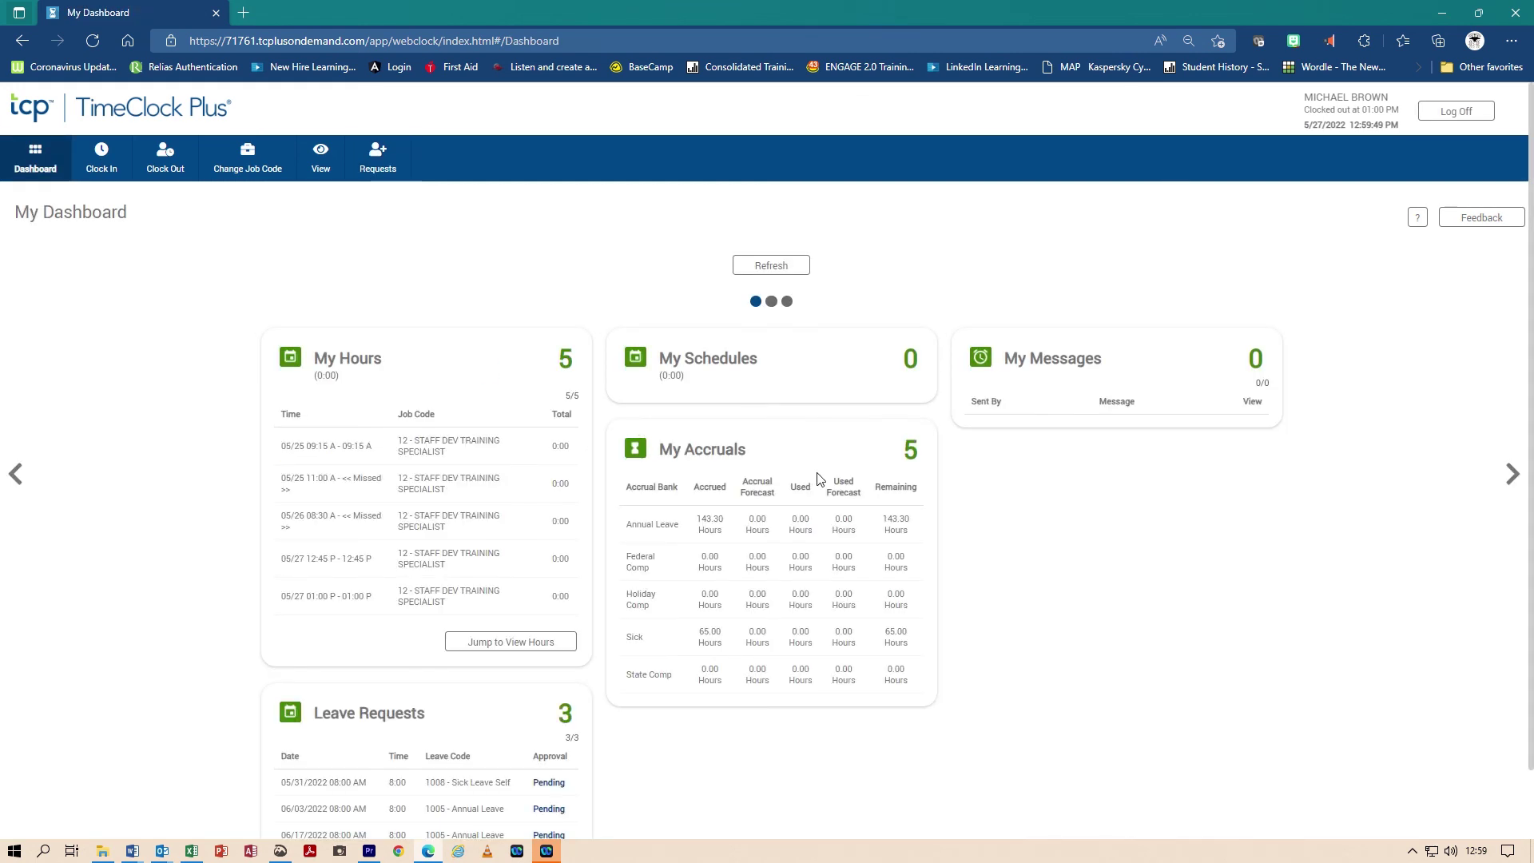
{"action": "scroll", "coordinate": [819, 478], "scroll_direction": "down", "scroll_amount": 1}
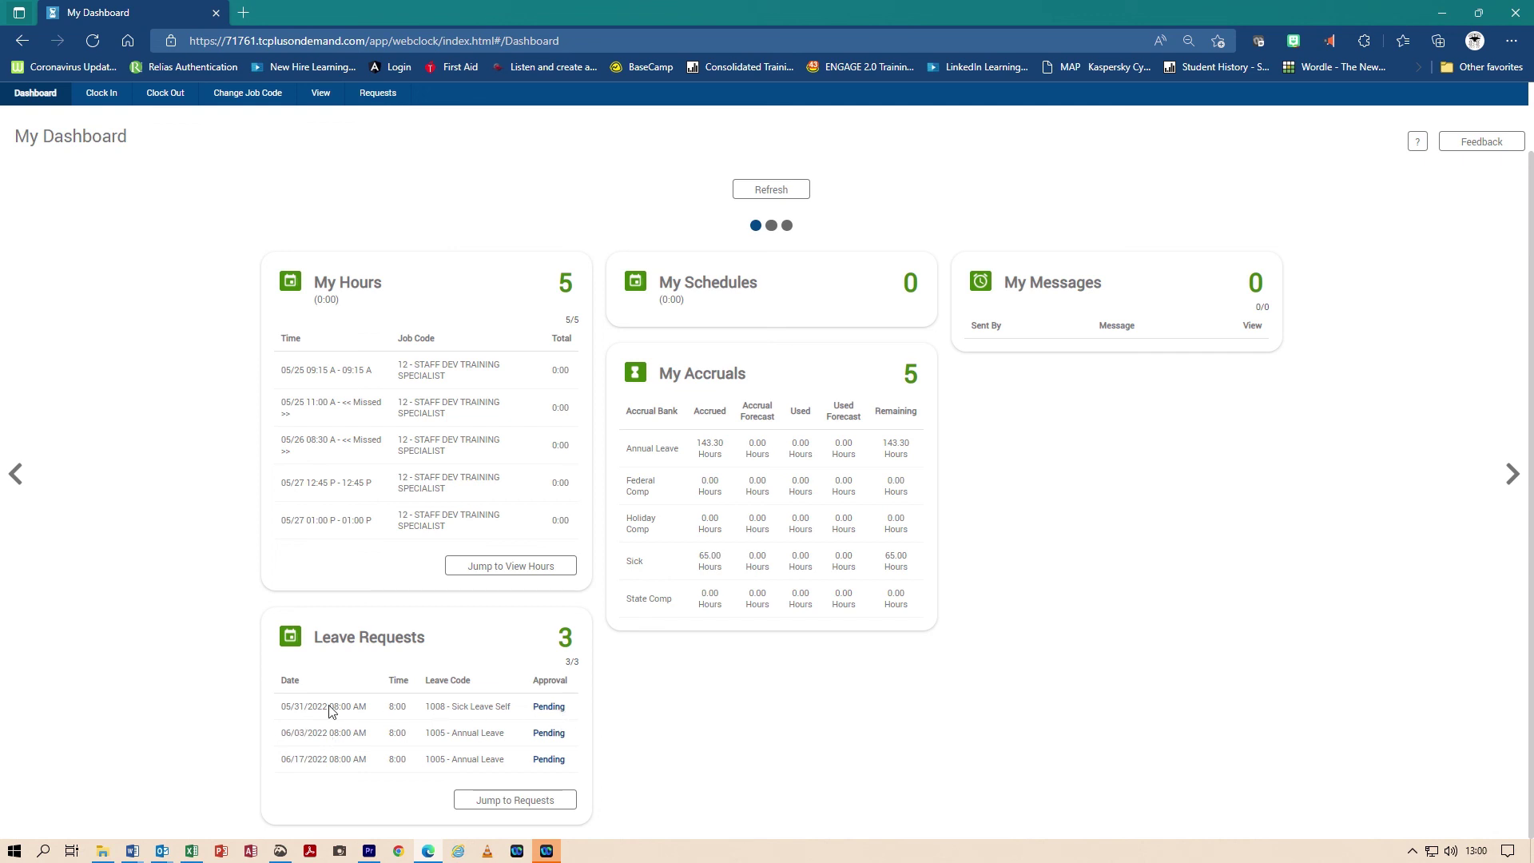
{"action": "left_click", "coordinate": [500, 802]}
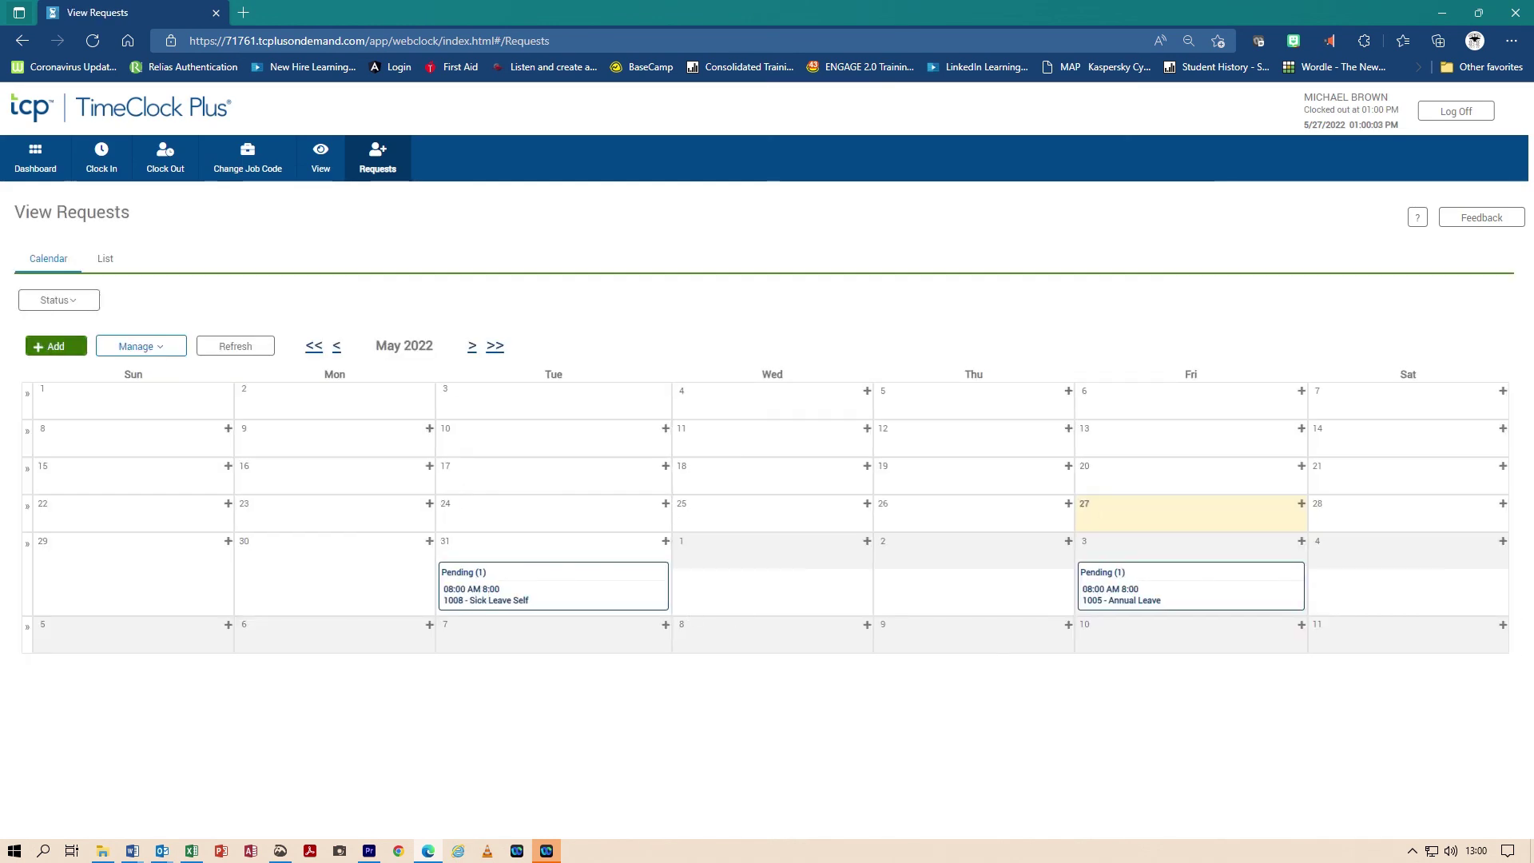
{"action": "left_click", "coordinate": [40, 163]}
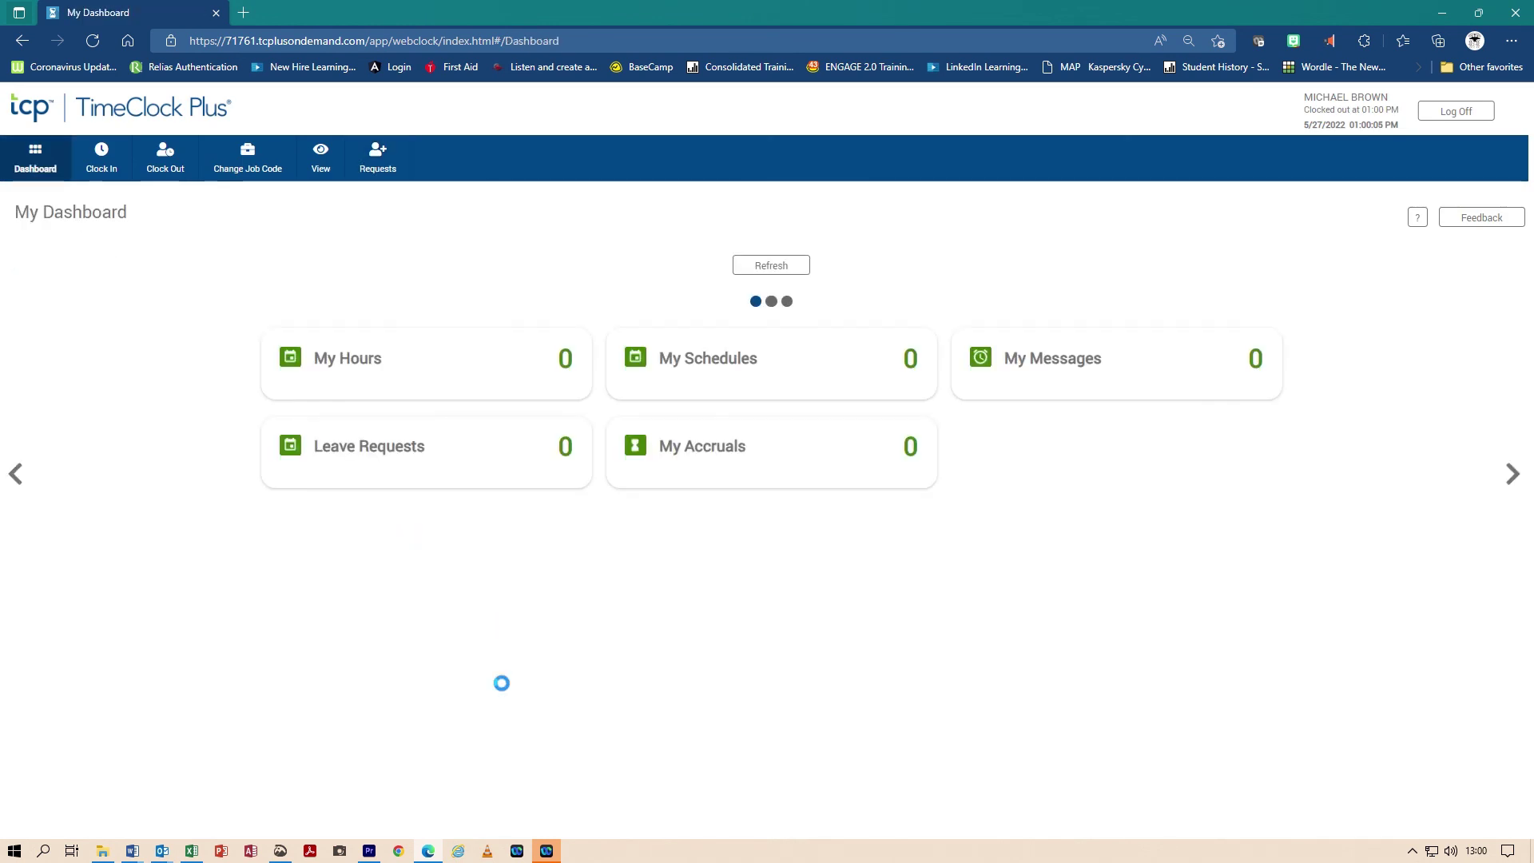
{"action": "scroll", "coordinate": [502, 723], "scroll_direction": "down", "scroll_amount": 1}
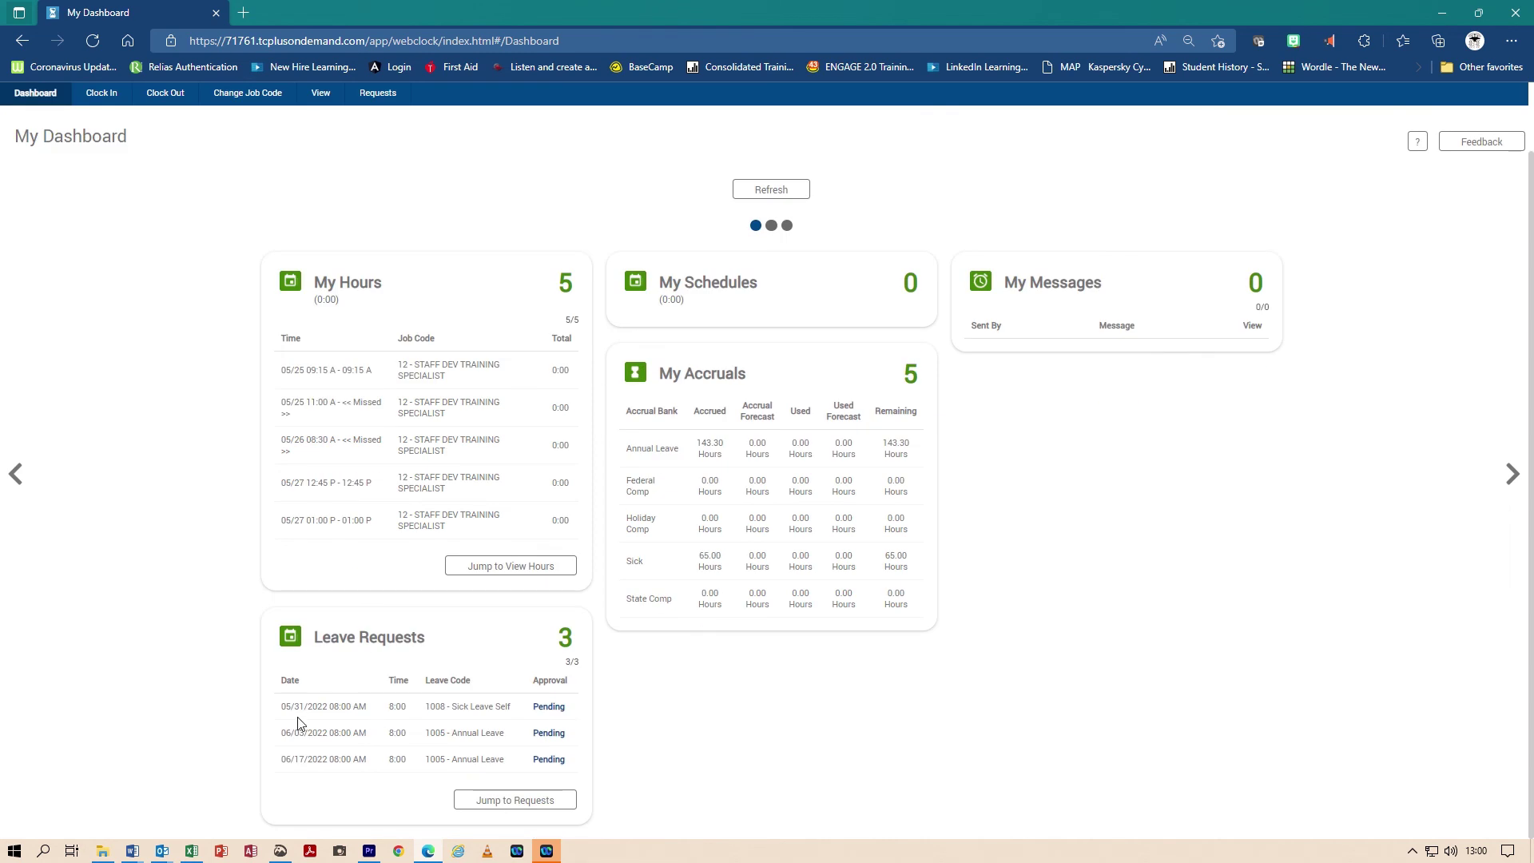